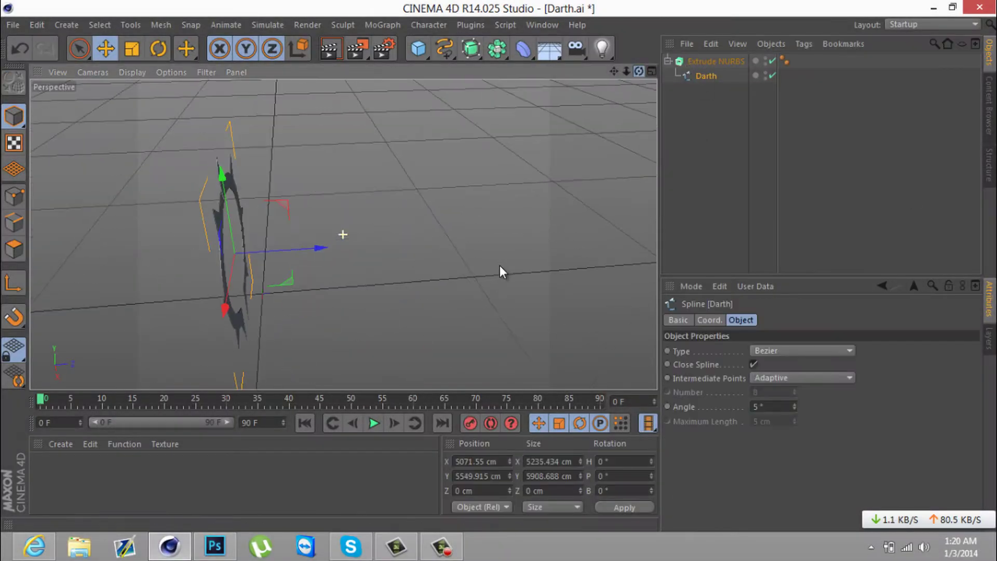
# Set the Extrude NURBS depth of the Darth emblem to 1000 cm.
pyautogui.write('1000')
pyautogui.press('Return')
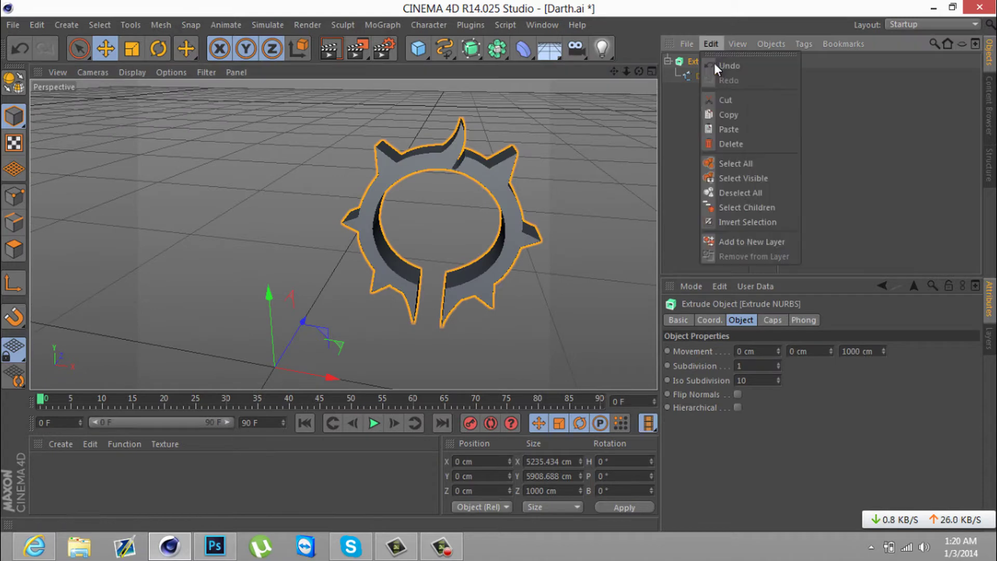
# Move the duplicate emblem back along Z behind the original, checking its depth from another angle.
pyautogui.moveTo(778, 352); pyautogui.dragTo(782, 355)
pyautogui.write('1.11')
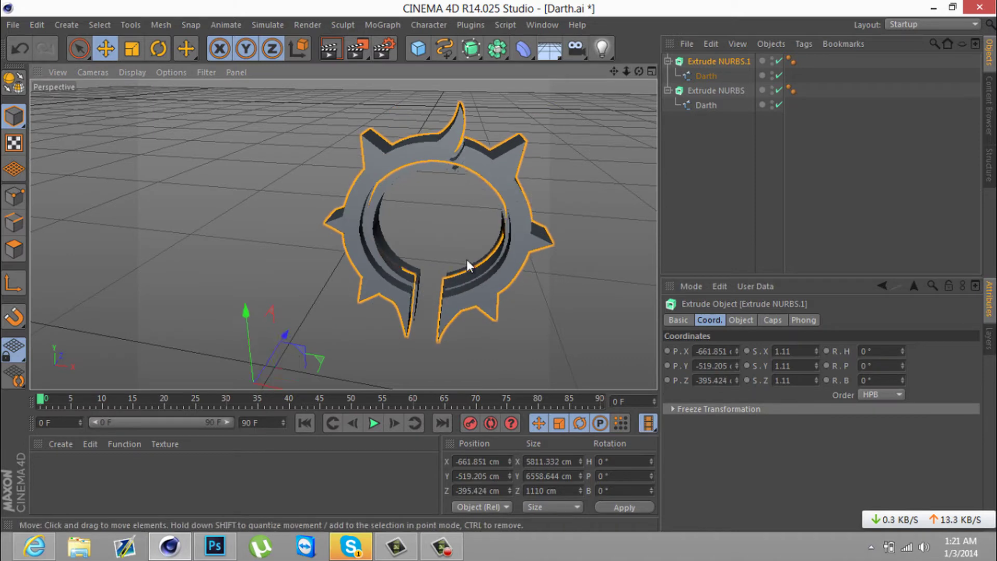
pyautogui.moveTo(304, 333); pyautogui.dragTo(298, 316)
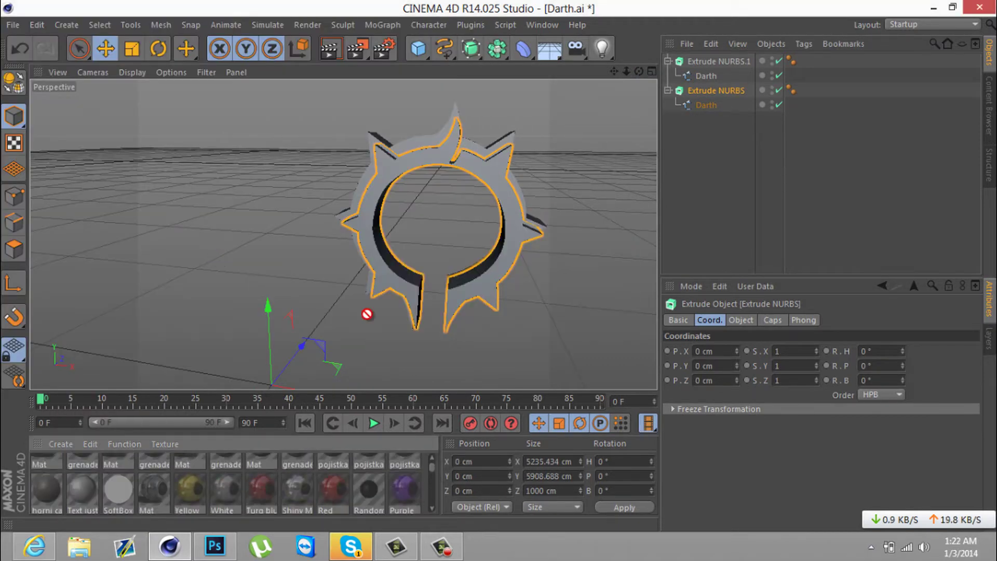
pyautogui.click(426, 242)
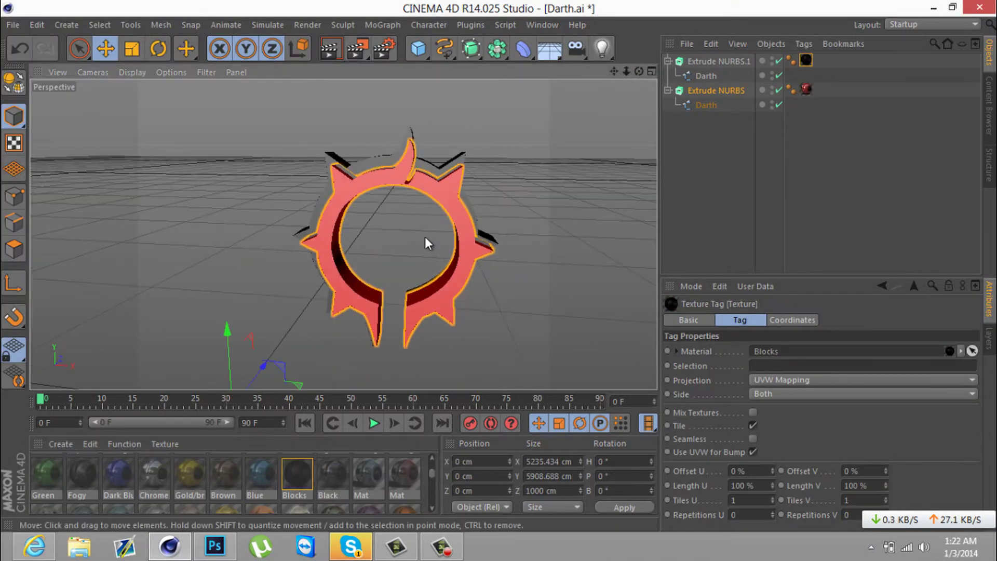
pyautogui.moveTo(425, 243); pyautogui.dragTo(496, 144)
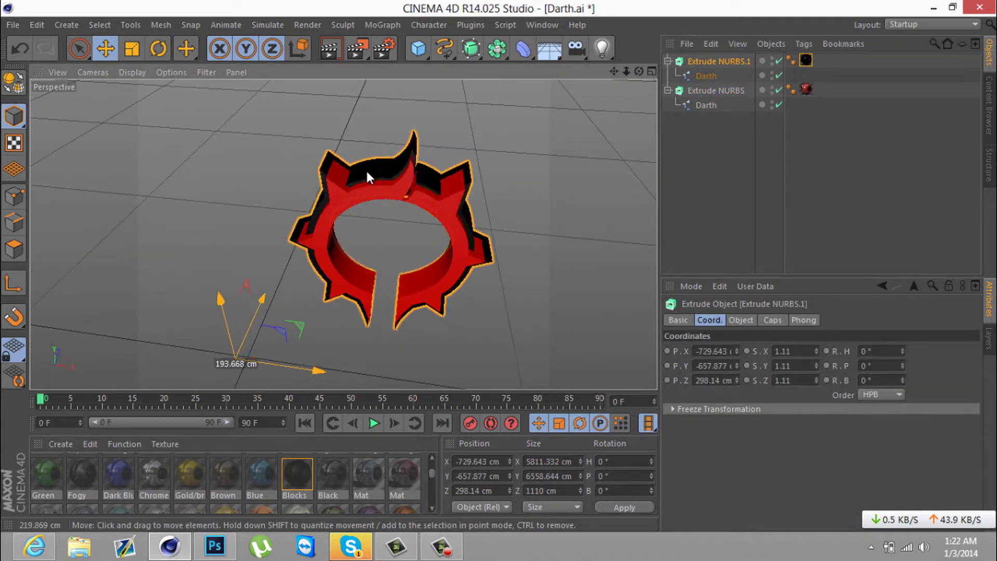
pyautogui.moveTo(367, 173); pyautogui.dragTo(338, 233)
pyautogui.moveTo(469, 204); pyautogui.dragTo(467, 203)
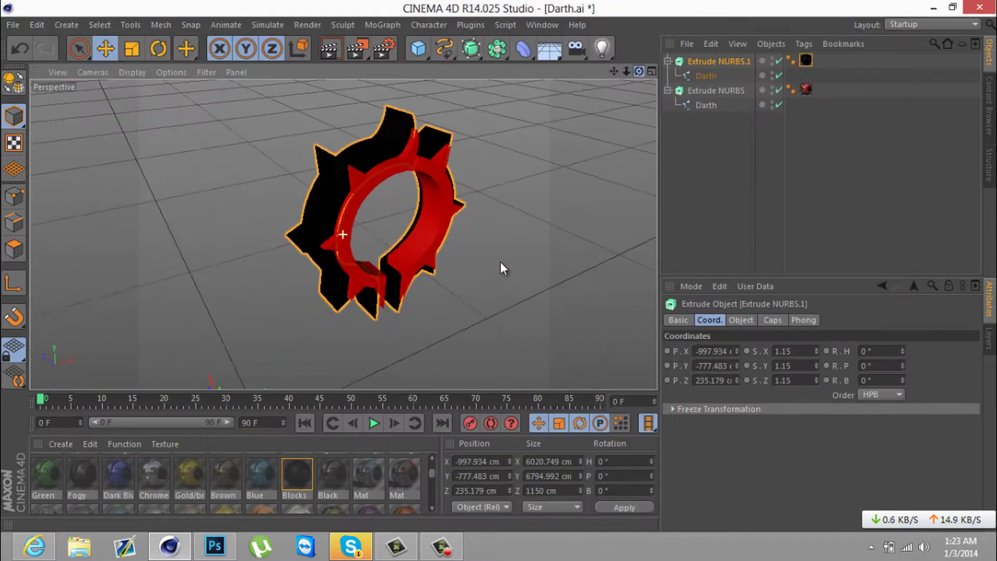
# Scale up the duplicate emblem, ending with 1.35 X and Y scale values.
pyautogui.click(741, 320)
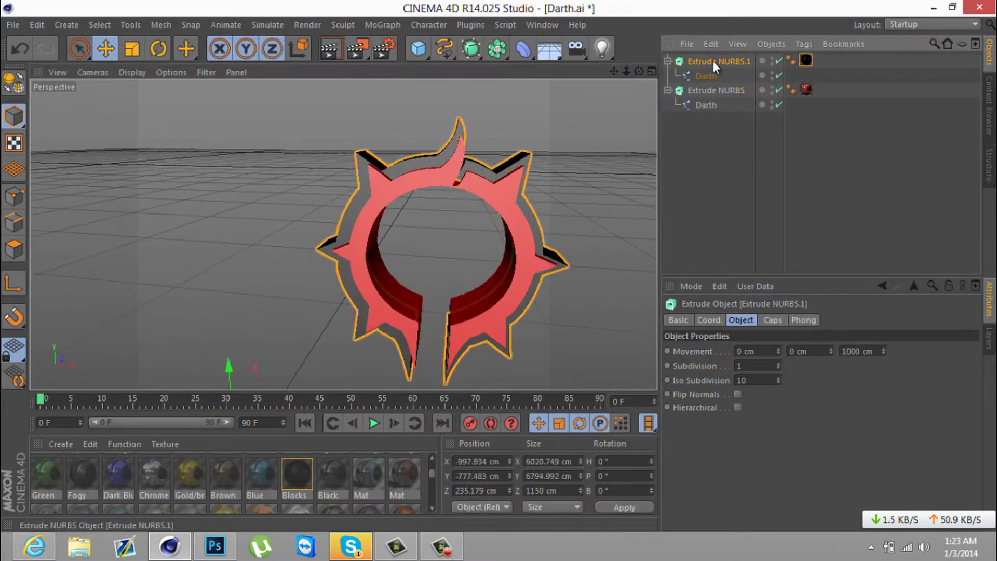
pyautogui.write('2')
pyautogui.press('Return')
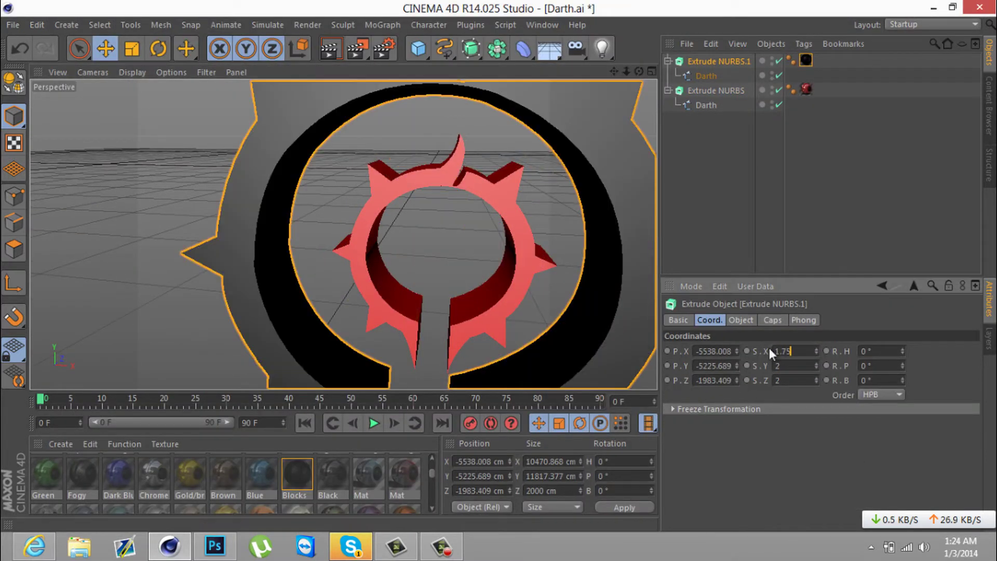
pyautogui.click(795, 351)
pyautogui.write('1.75')
pyautogui.press('Tab')
pyautogui.write('1.75')
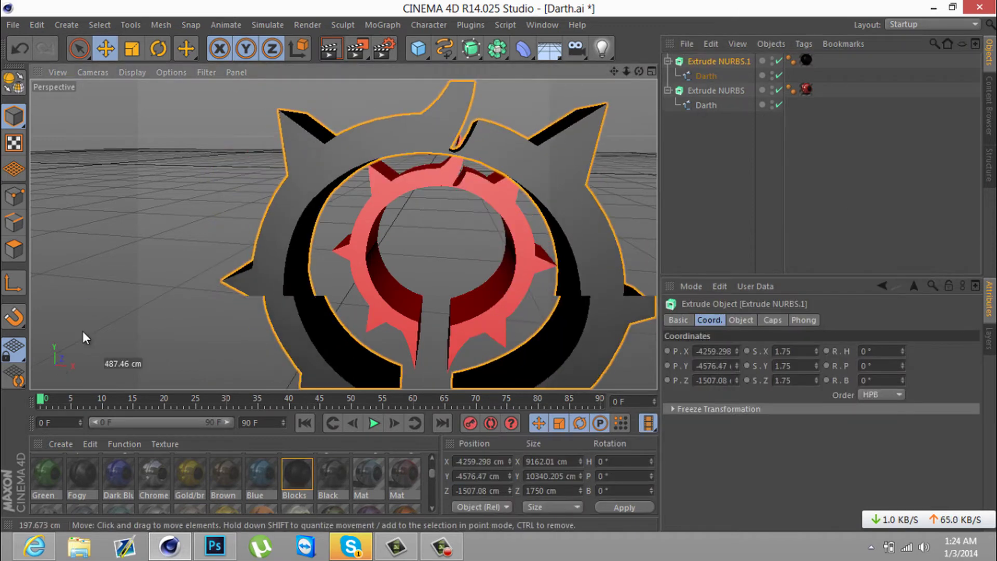
pyautogui.click(795, 351)
pyautogui.write('1.35')
pyautogui.press('Tab')
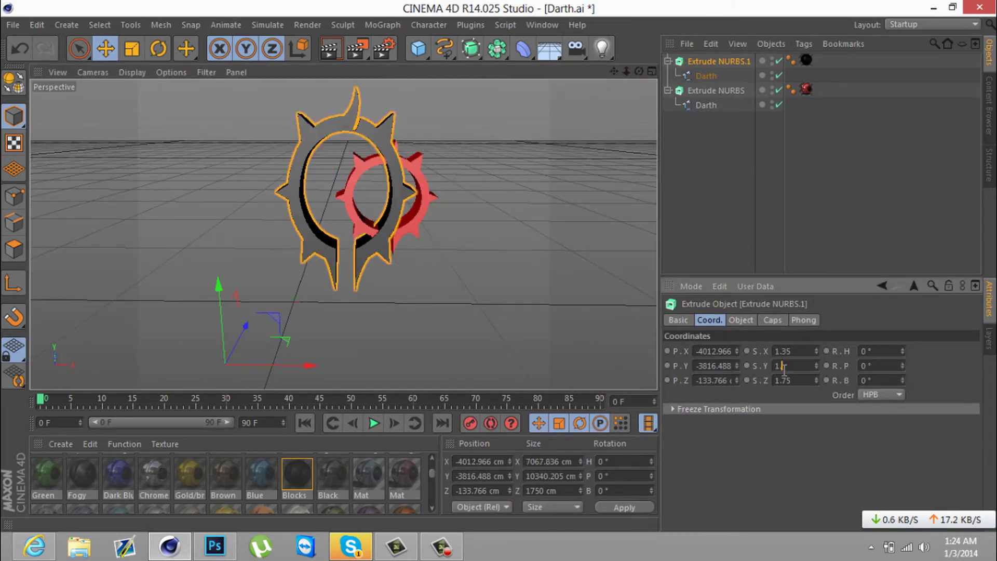
pyautogui.write('1.35')
pyautogui.press('Tab')
pyautogui.write('1.35')
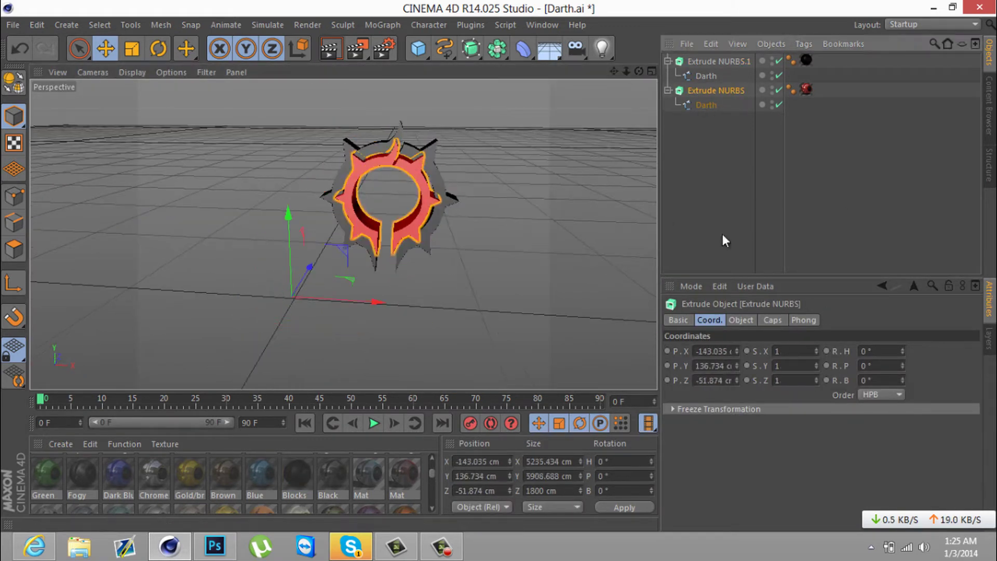
# Enlarge the original red emblem slightly to about 1.1 scale.
pyautogui.click(716, 90)
pyautogui.moveTo(818, 378); pyautogui.dragTo(815, 347)
pyautogui.moveTo(410, 171)
pyautogui.mouseDown()
pyautogui.moveTo(422, 165)
pyautogui.moveTo(500, 266)
pyautogui.moveTo(363, 277)
pyautogui.moveTo(578, 213)
pyautogui.mouseUp()
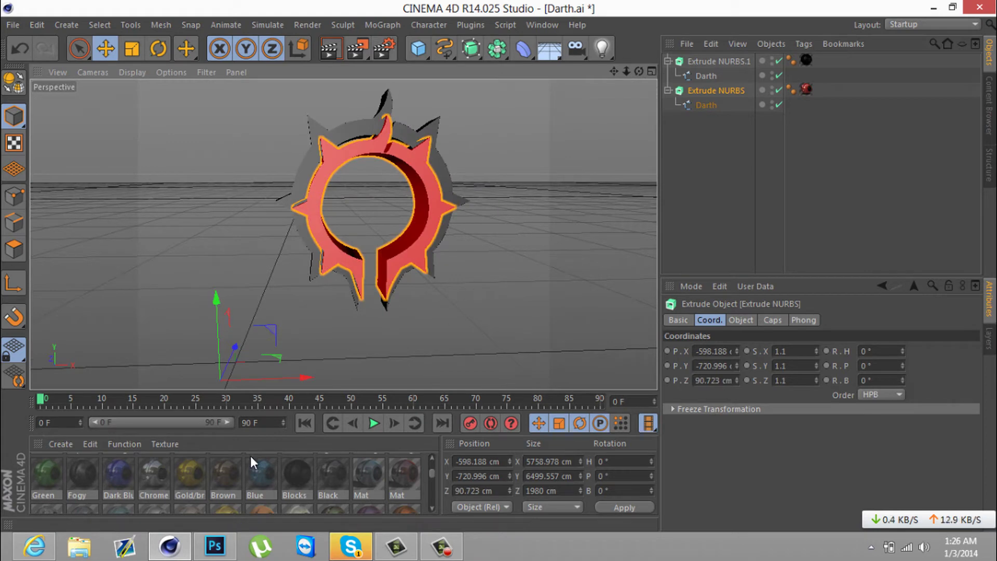
pyautogui.scroll(-1, 253, 462)
# Apply and edit the Mat material on the back emblem, then render the final emblem image.
pyautogui.moveTo(47, 483); pyautogui.dragTo(426, 130)
pyautogui.doubleClick(47, 484)
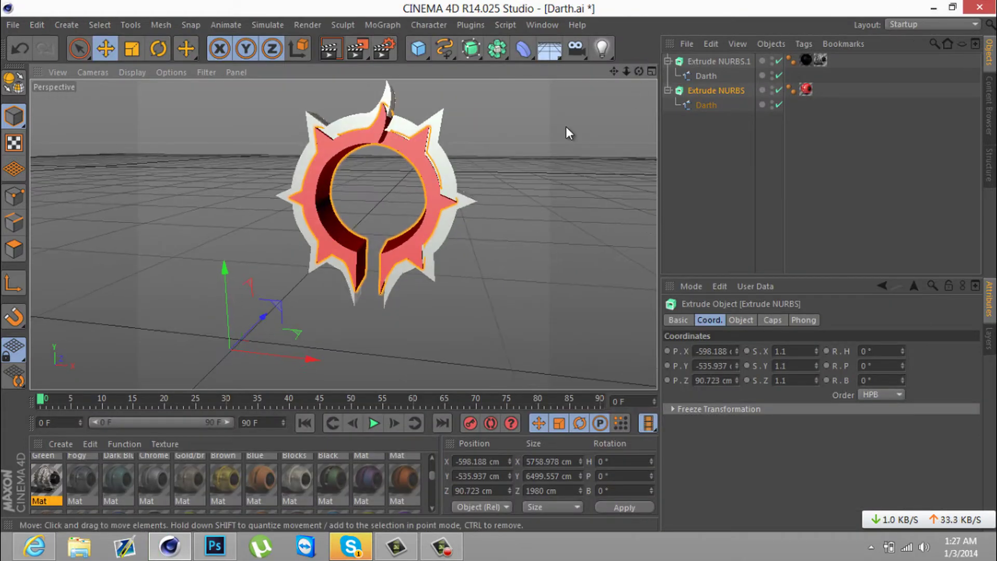
pyautogui.scroll(2, 369, 503)
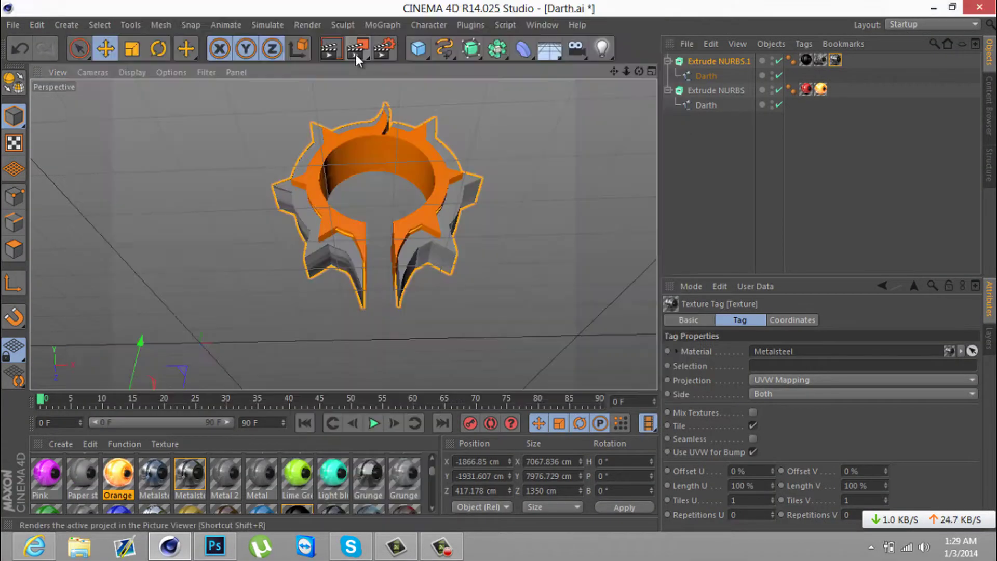
pyautogui.click(356, 54)
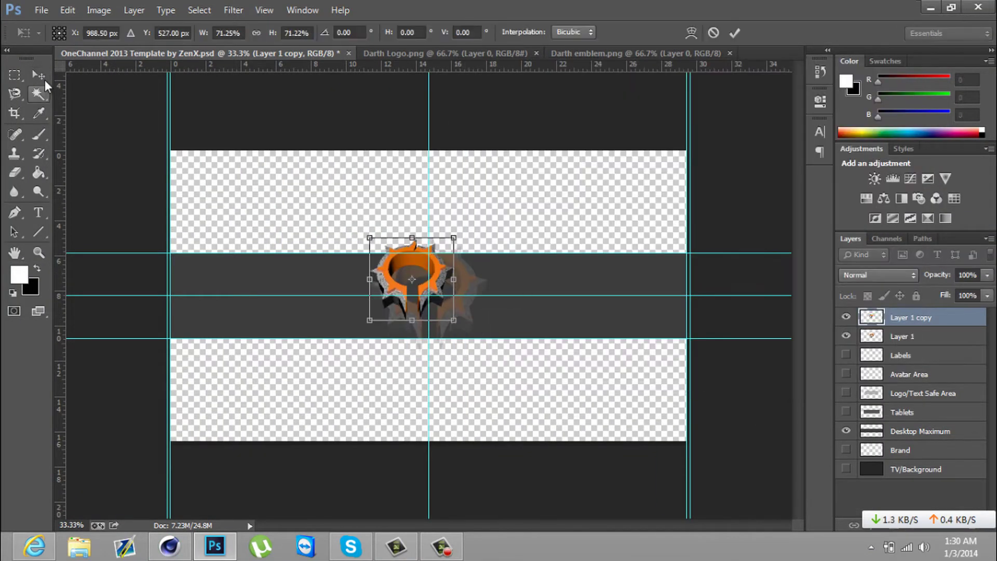
# Commit the scaled emblem in the banner template, zoom in, and transform it again.
pyautogui.press('Return')
pyautogui.press('z')
pyautogui.click(429, 395)
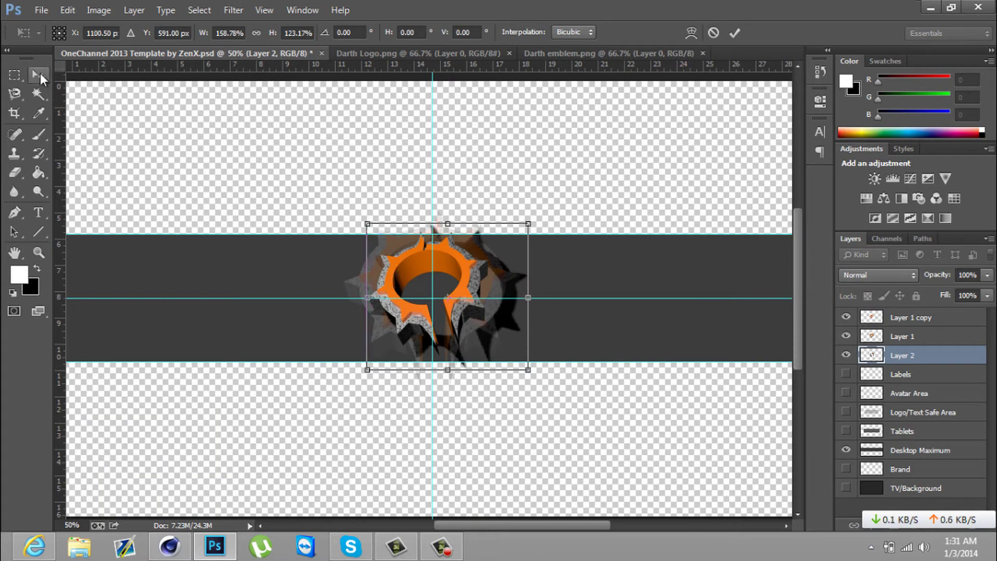
pyautogui.press('Return')
pyautogui.hotkey('ctrl', 't')
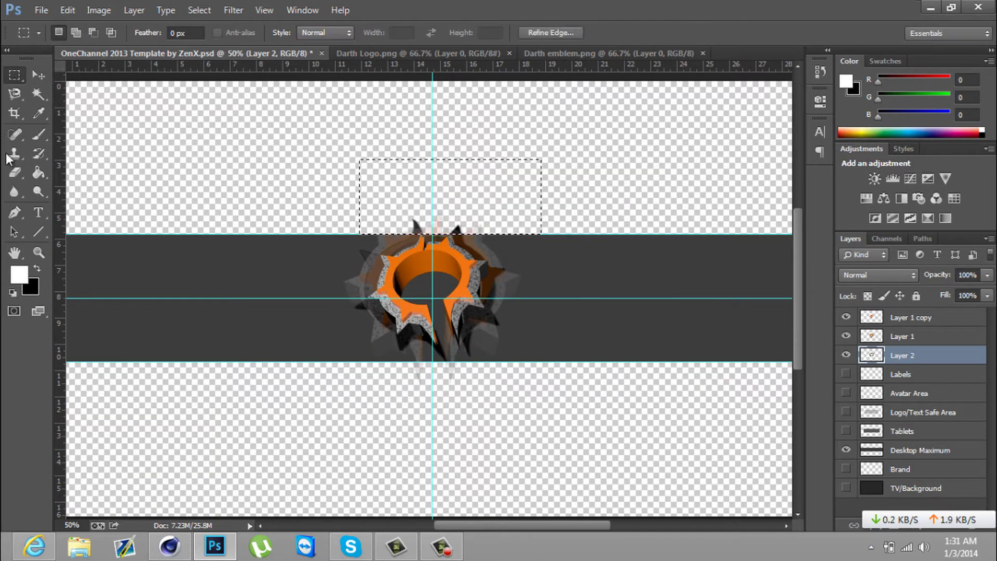
pyautogui.click(670, 213)
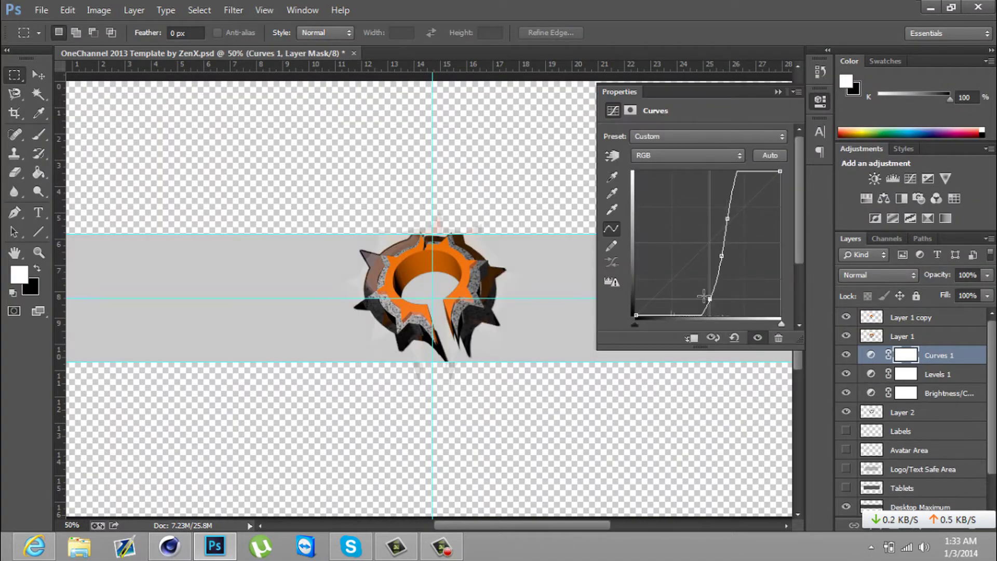
# Tweak the Curves contrast and green channel, then add a darkening Exposure layer and a Color Balance layer.
pyautogui.moveTo(737, 235); pyautogui.dragTo(739, 224)
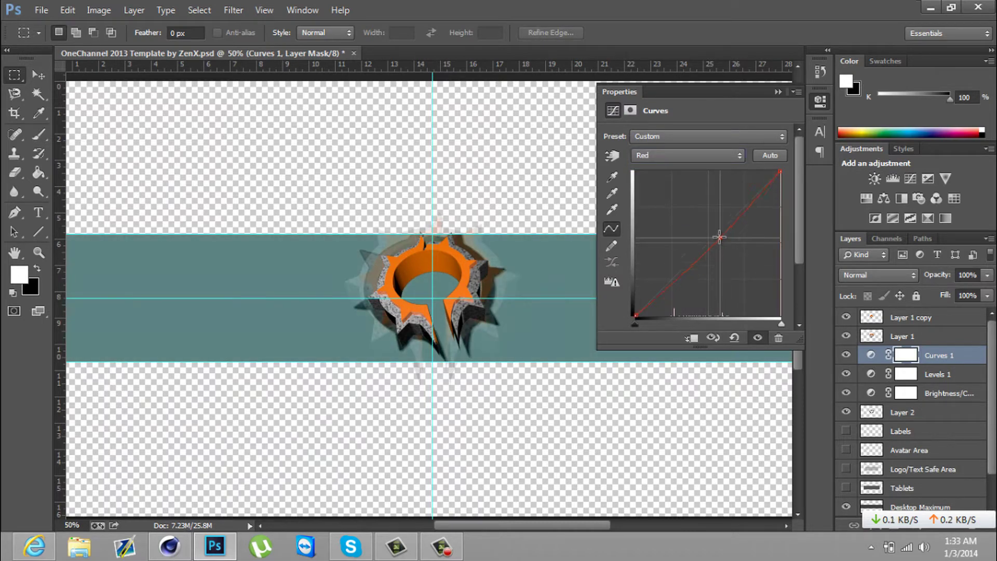
pyautogui.moveTo(691, 260)
pyautogui.mouseDown()
pyautogui.moveTo(691, 241)
pyautogui.moveTo(701, 277)
pyautogui.mouseUp()
pyautogui.hotkey('alt', '5')
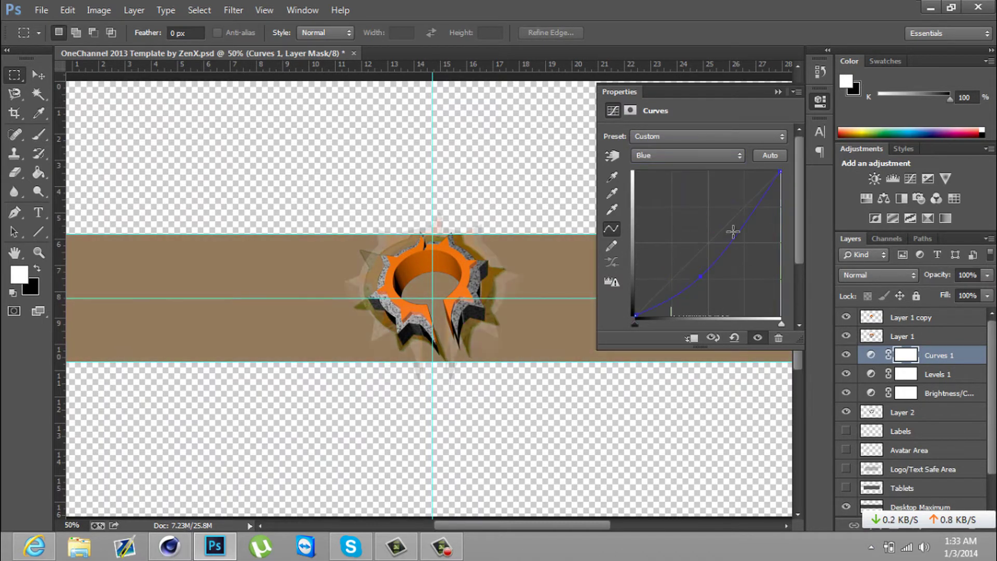
pyautogui.click(928, 178)
pyautogui.moveTo(700, 208)
pyautogui.mouseDown()
pyautogui.moveTo(684, 208)
pyautogui.moveTo(713, 180)
pyautogui.moveTo(652, 172)
pyautogui.mouseUp()
pyautogui.click(883, 198)
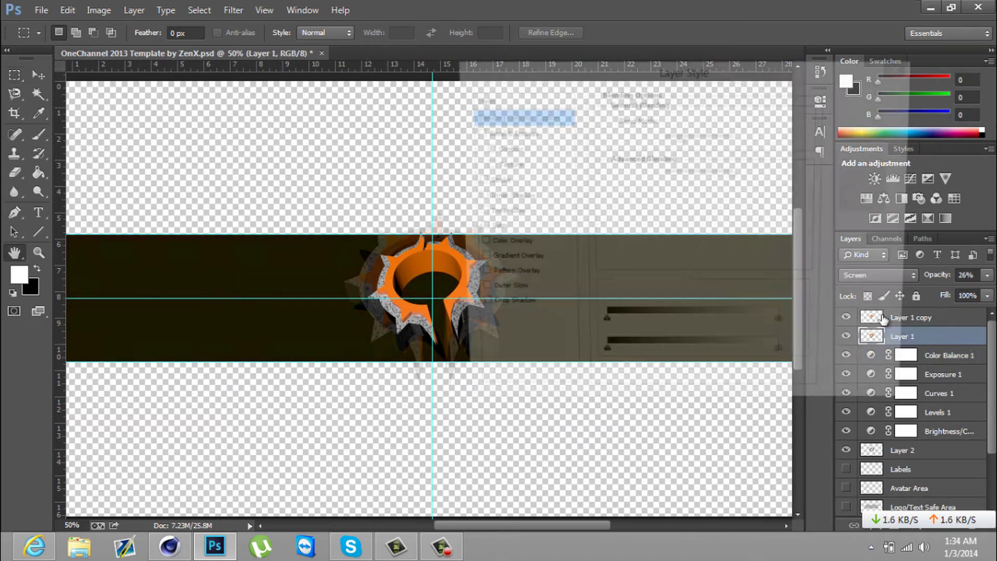
# Set Layer 2 to Linear Dodge (Add) blending with 9% fill.
pyautogui.doubleClick(941, 450)
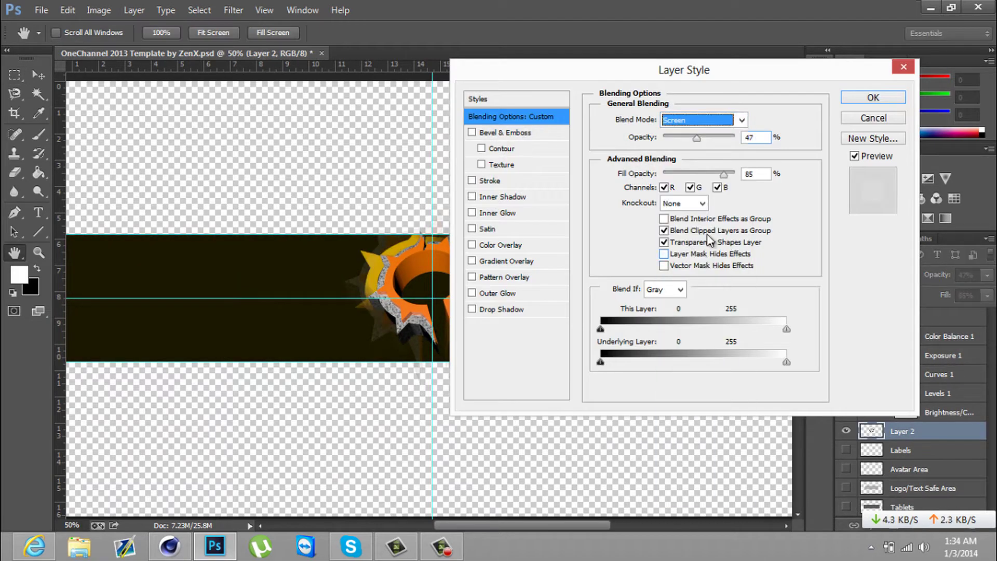
pyautogui.click(701, 120)
pyautogui.click(681, 281)
pyautogui.moveTo(723, 174); pyautogui.dragTo(671, 174)
pyautogui.press('Return')
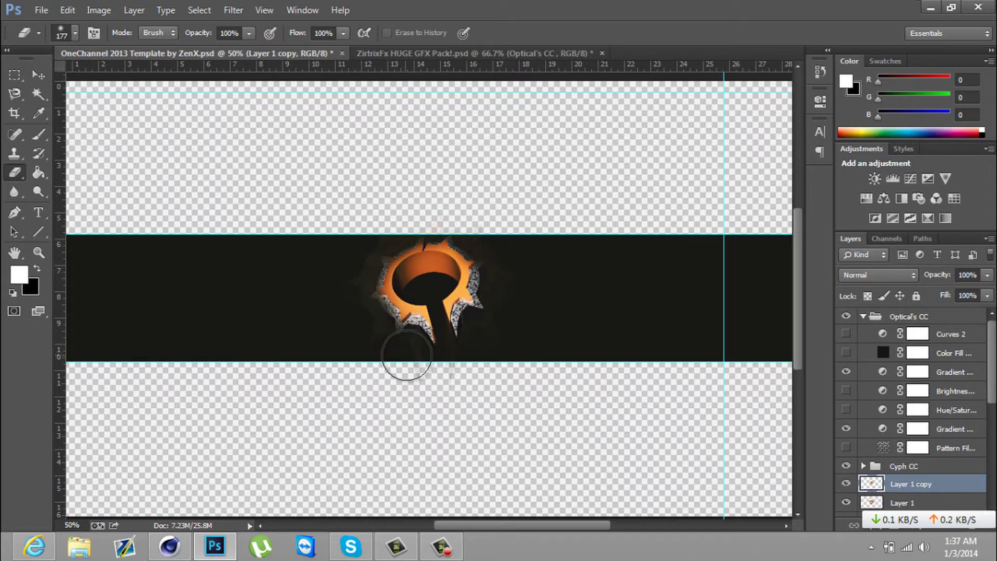
# Shrink the eraser to 68 and hide the BAC, grey base, 1 and Pattern Fill layers.
pyautogui.moveTo(508, 284); pyautogui.dragTo(392, 270)
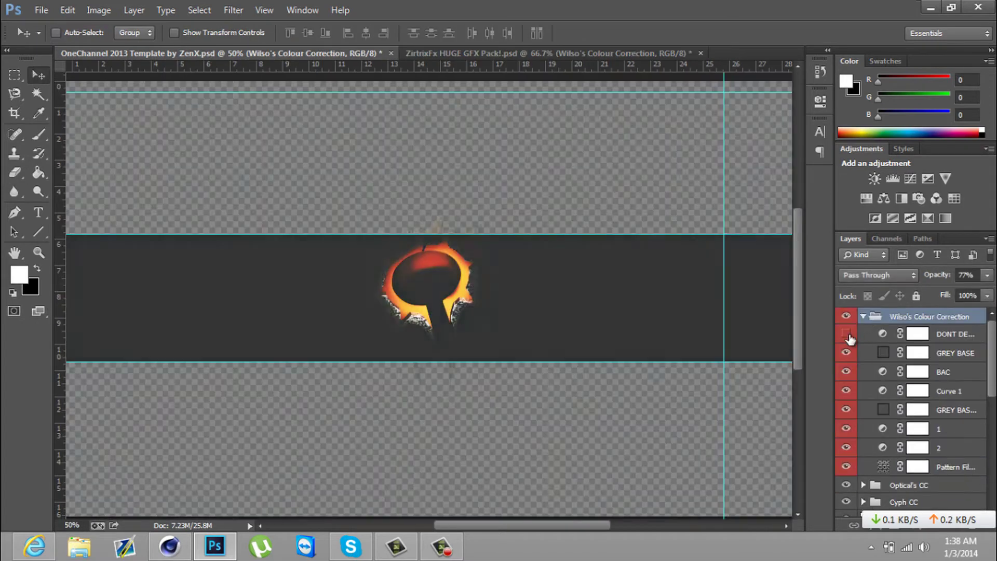
pyautogui.click(847, 372)
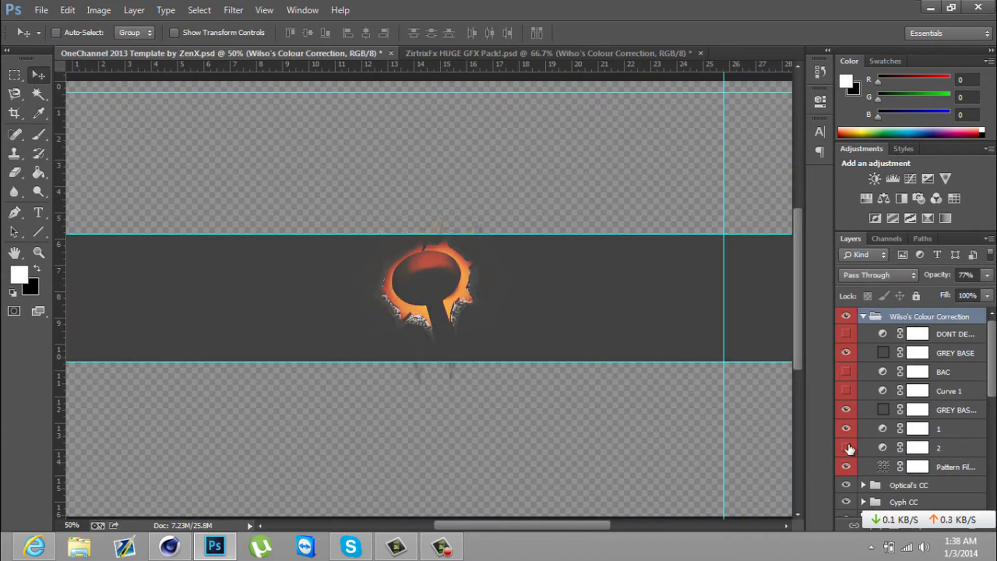
pyautogui.click(846, 410)
pyautogui.click(846, 429)
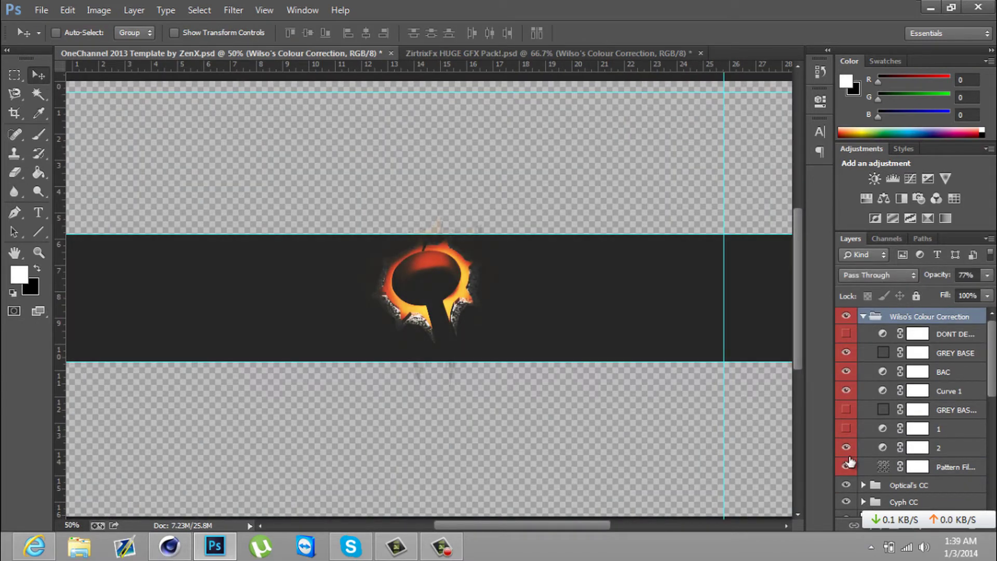
pyautogui.click(847, 465)
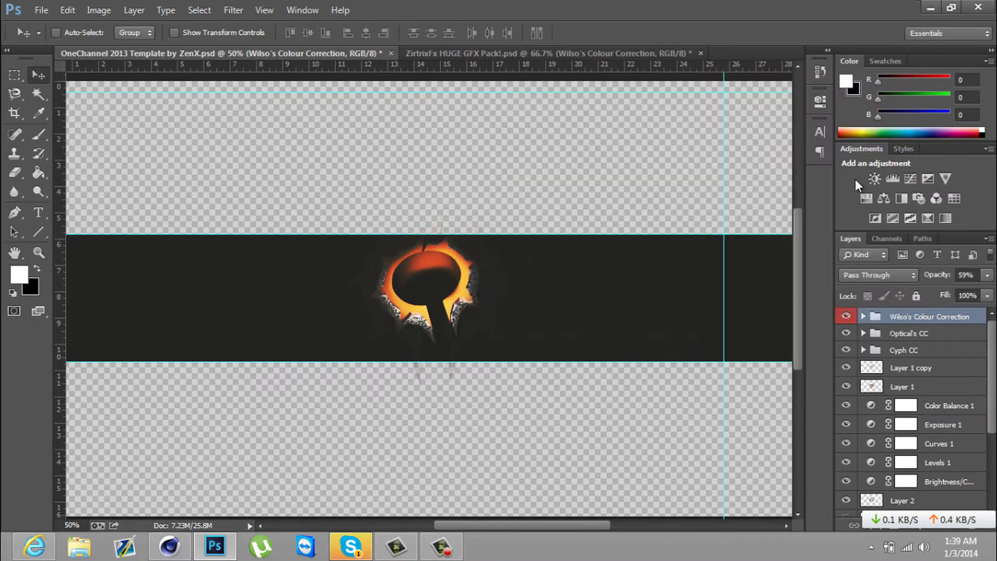
# In the ZirtrixFx GFX pack, hide layer 5 and show layer 9's grunge texture.
pyautogui.click(467, 53)
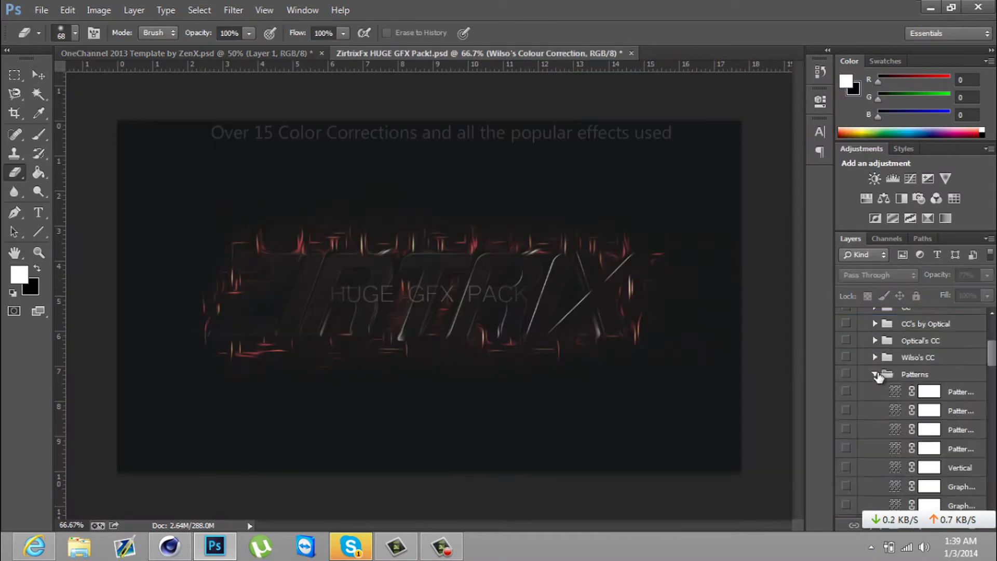
pyautogui.scroll(-5, 909, 416)
pyautogui.click(846, 465)
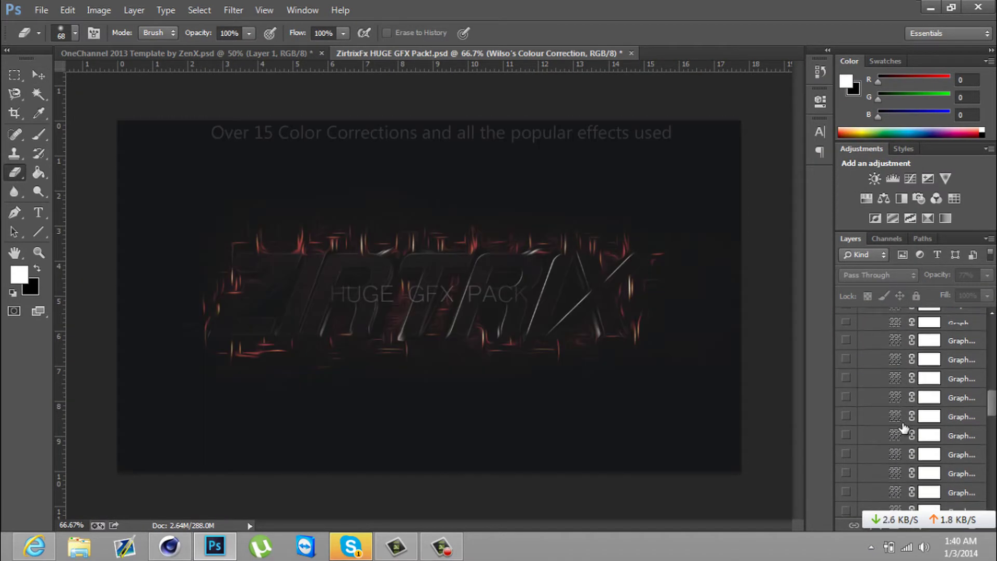
pyautogui.scroll(-5, 846, 405)
pyautogui.scroll(-1, 845, 364)
pyautogui.click(846, 343)
pyautogui.click(846, 418)
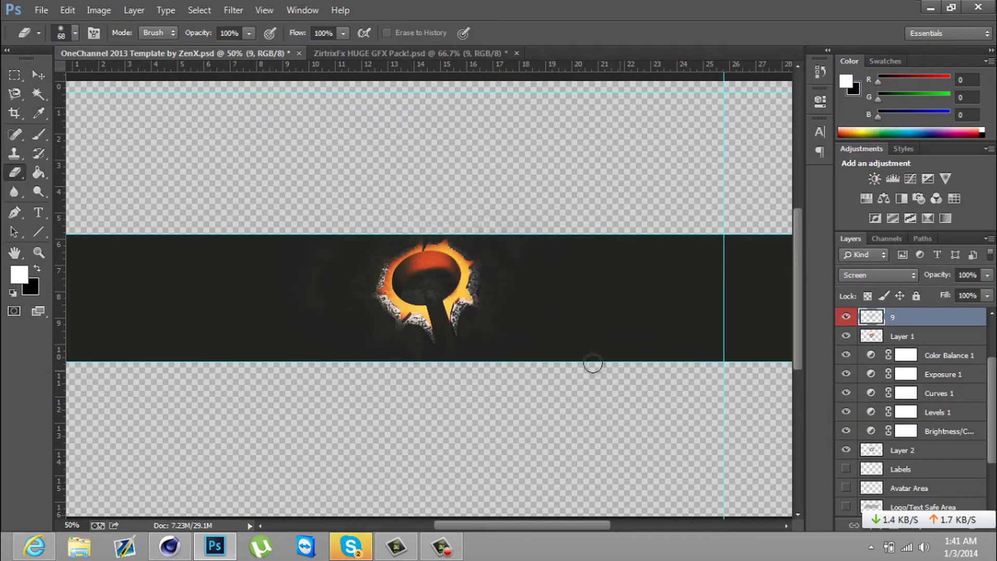
# Copy texture layer 9 below the adjustment layers in Overlay mode, positioned over the emblem.
pyautogui.press('v')
pyautogui.moveTo(231, 118); pyautogui.dragTo(245, 311)
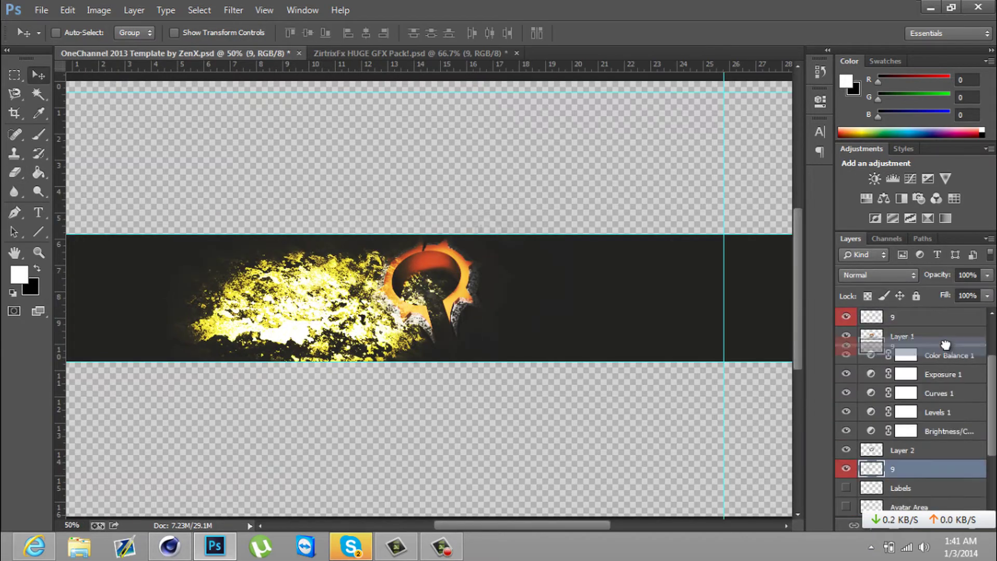
pyautogui.moveTo(946, 336); pyautogui.dragTo(947, 455)
pyautogui.doubleClick(946, 455)
pyautogui.click(701, 120)
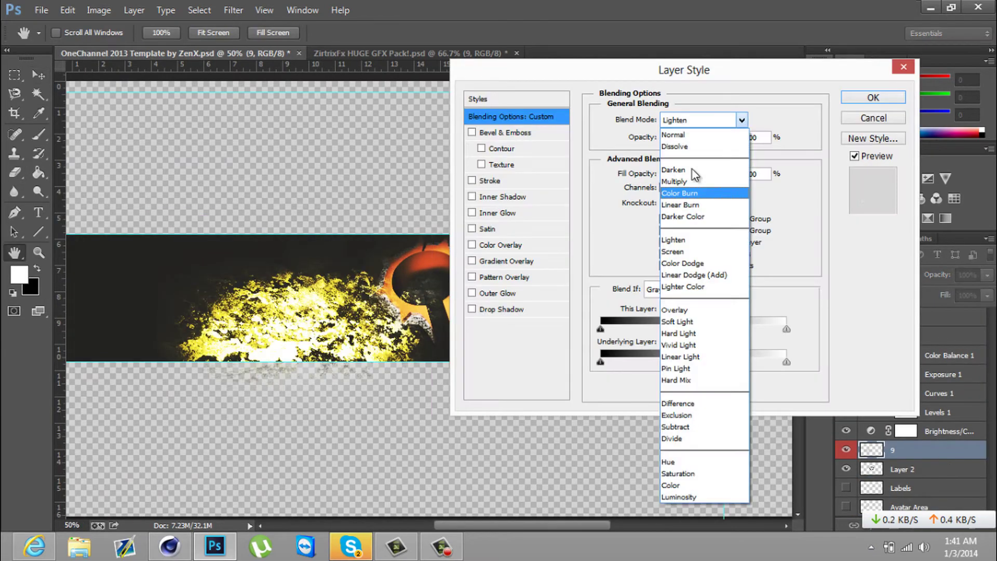
pyautogui.click(670, 347)
pyautogui.click(873, 95)
pyautogui.moveTo(281, 314); pyautogui.dragTo(308, 325)
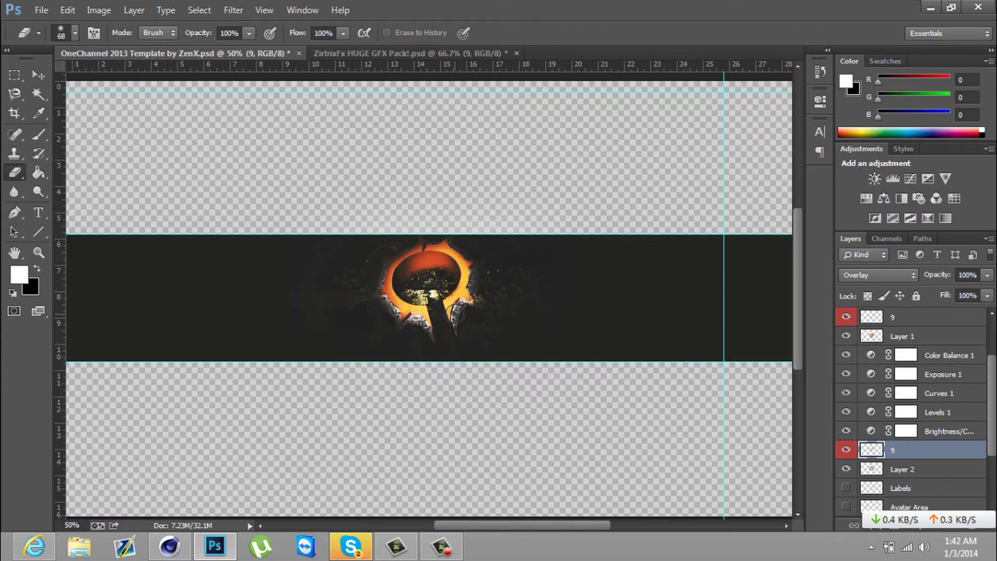
# Duplicate the Overlay texture twice, creating 9 copy and 9 copy 2.
pyautogui.press('v')
pyautogui.hotkey('ctrl', 'j')
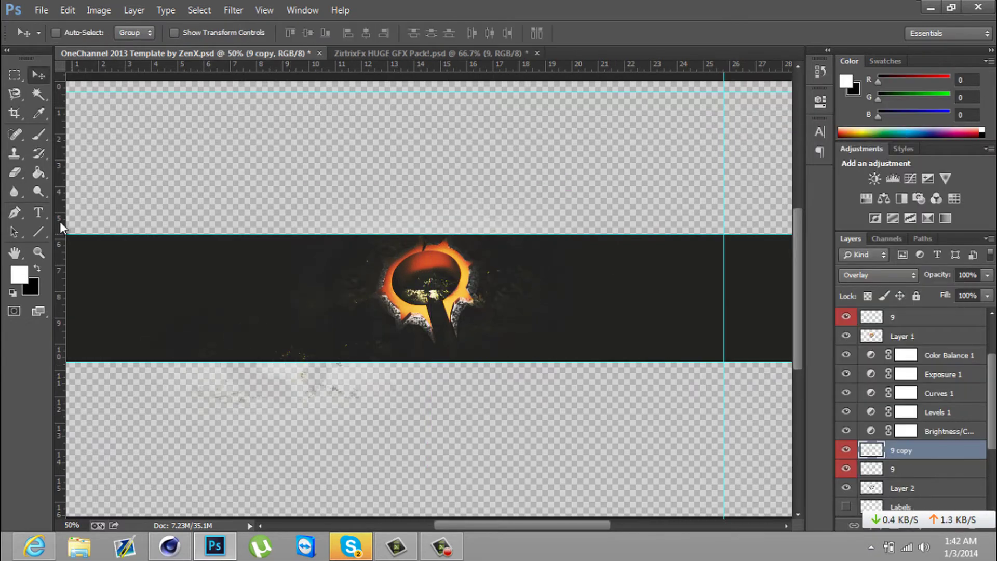
pyautogui.press('v')
pyautogui.hotkey('ctrl', 'j')
pyautogui.hscroll(3, 569, 489)
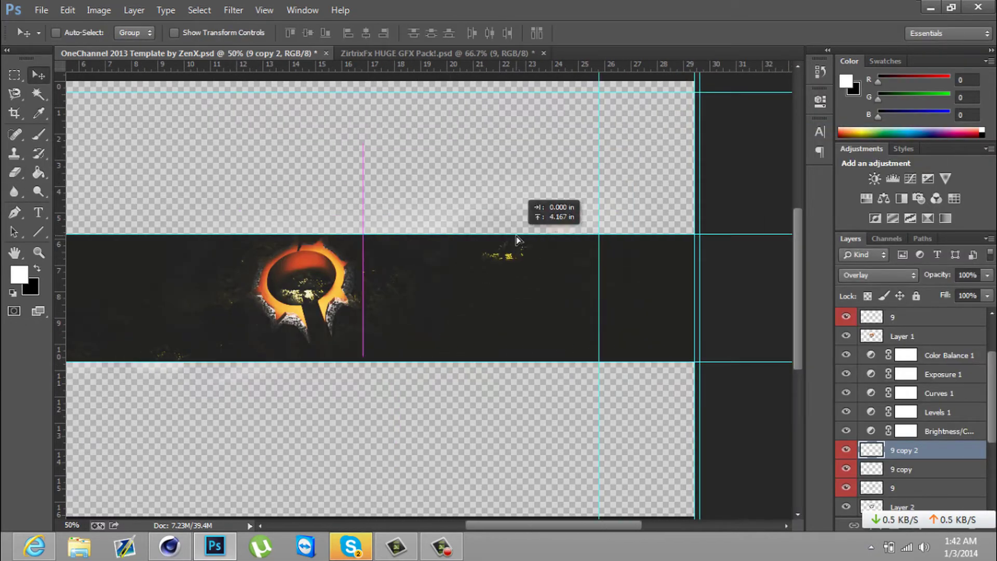
# Bring the 002_800x600 image from the GFX pack into the banner at 14% opacity.
pyautogui.hotkey('ctrl', 'Tab')
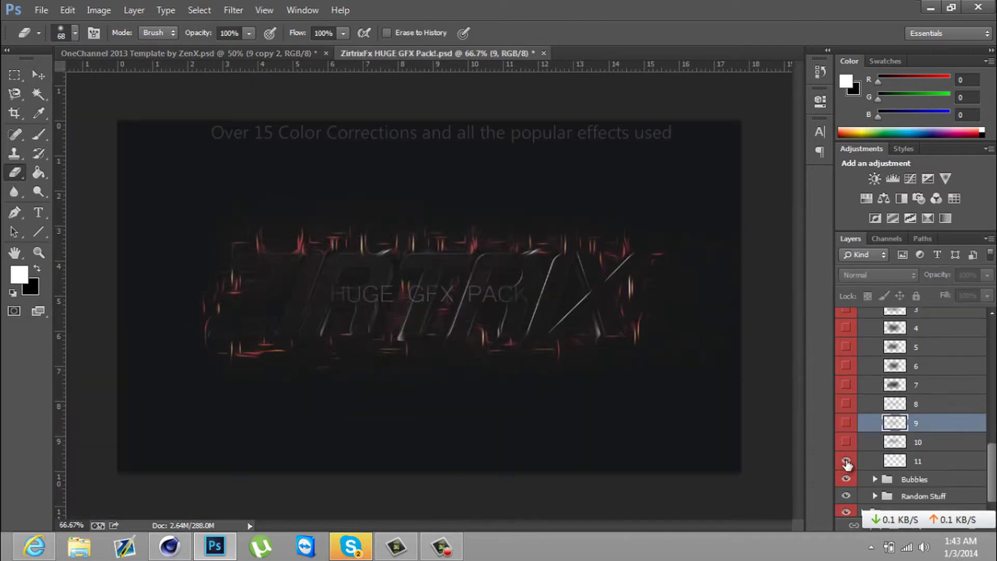
pyautogui.moveTo(847, 488); pyautogui.dragTo(843, 399)
pyautogui.click(874, 338)
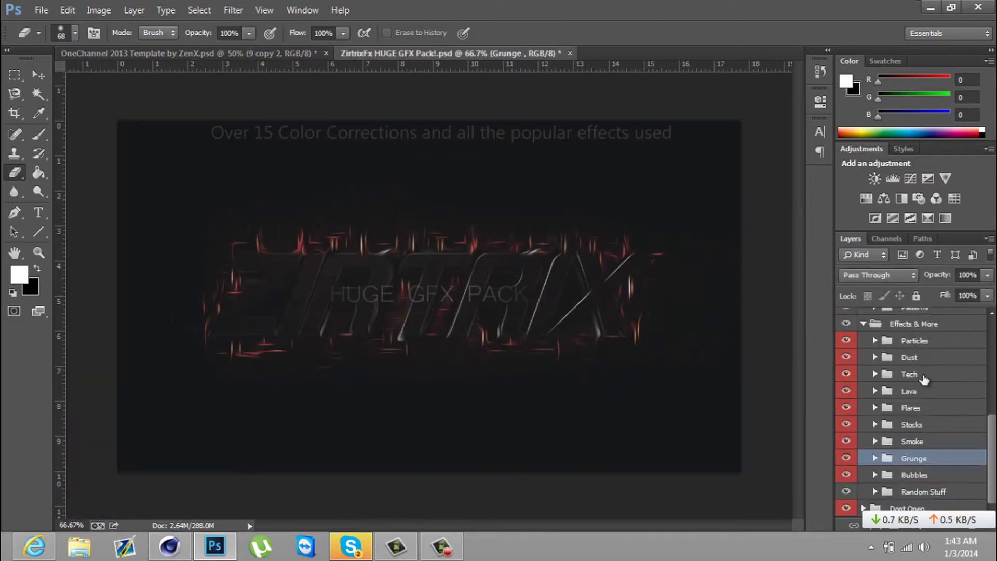
pyautogui.click(847, 377)
pyautogui.press('v')
pyautogui.keyDown('ctrl'); pyautogui.click(546, 293); pyautogui.keyUp('ctrl')
pyautogui.moveTo(546, 294); pyautogui.dragTo(561, 520)
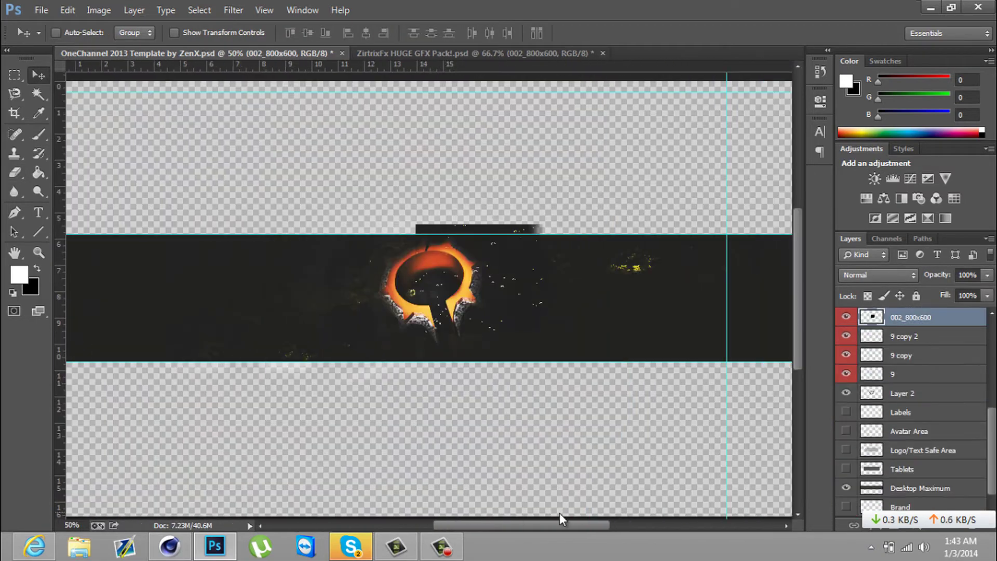
pyautogui.press('Return')
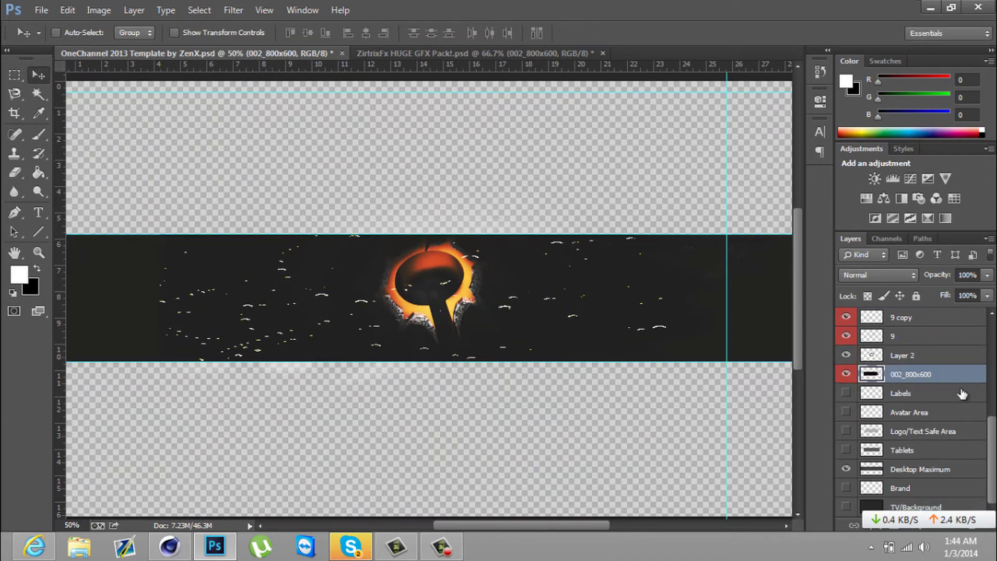
pyautogui.doubleClick(935, 374)
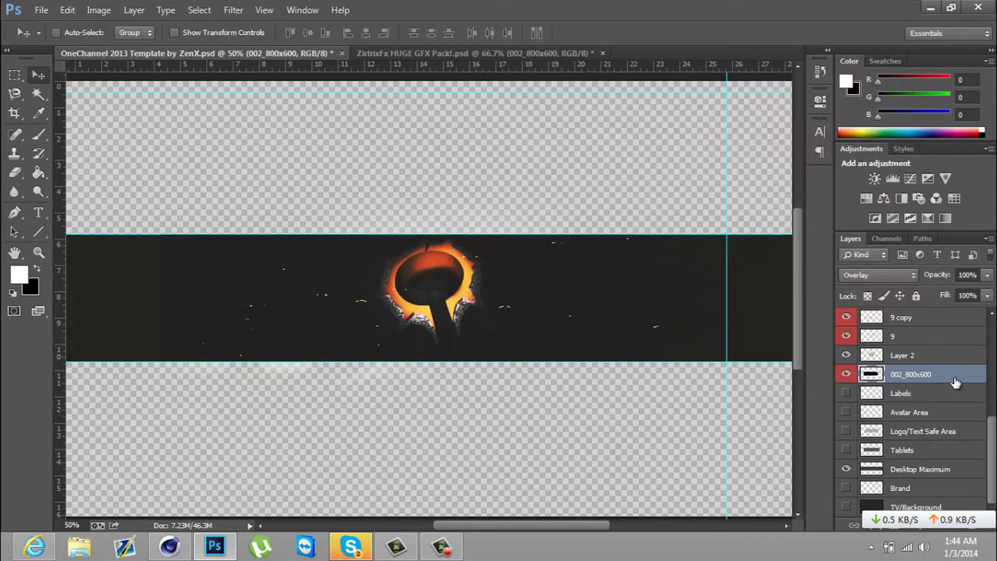
pyautogui.moveTo(734, 137); pyautogui.dragTo(674, 138)
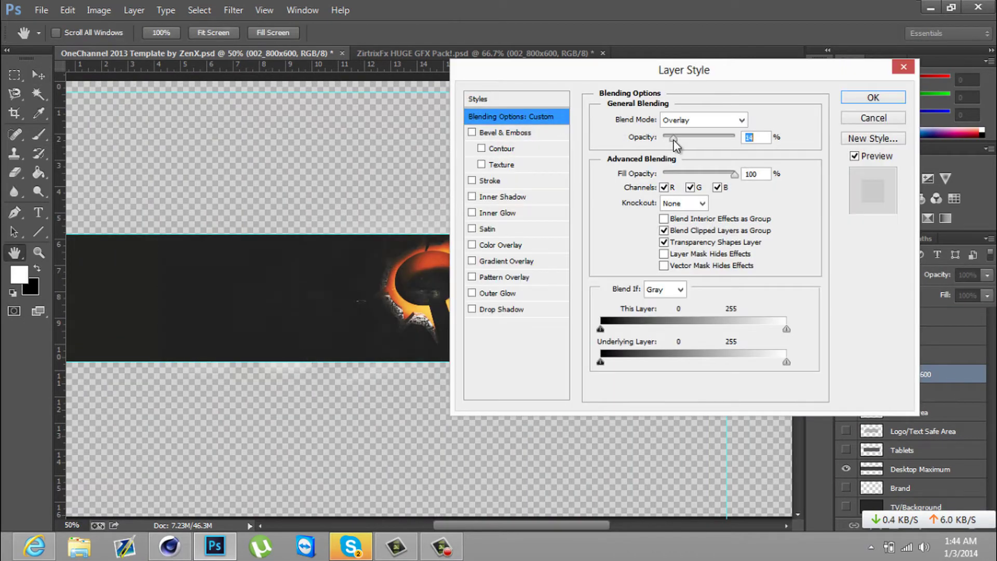
pyautogui.press('Return')
# Add particle layer 3 from the GFX pack and place a 44% copy elsewhere on the banner.
pyautogui.hotkey('ctrl', 'Tab')
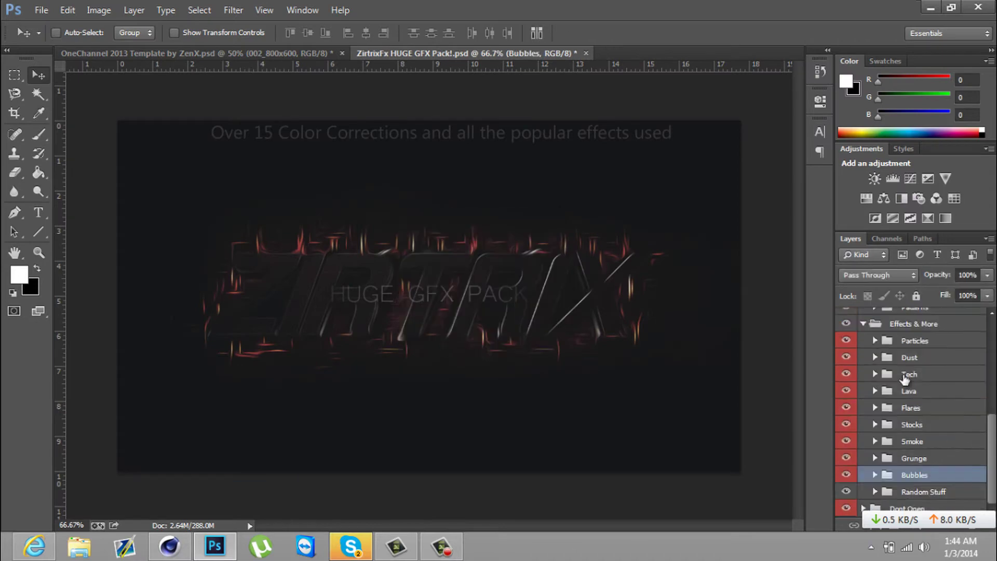
pyautogui.moveTo(261, 58); pyautogui.dragTo(96, 120)
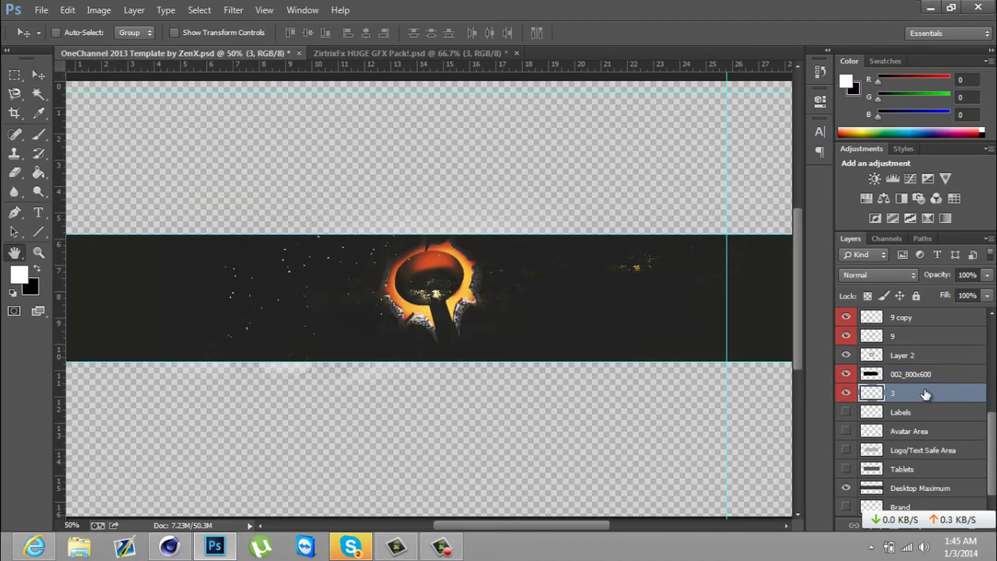
pyautogui.doubleClick(926, 395)
pyautogui.press('Escape')
pyautogui.rightClick(926, 393)
pyautogui.press('Escape')
pyautogui.moveTo(322, 299); pyautogui.dragTo(582, 325)
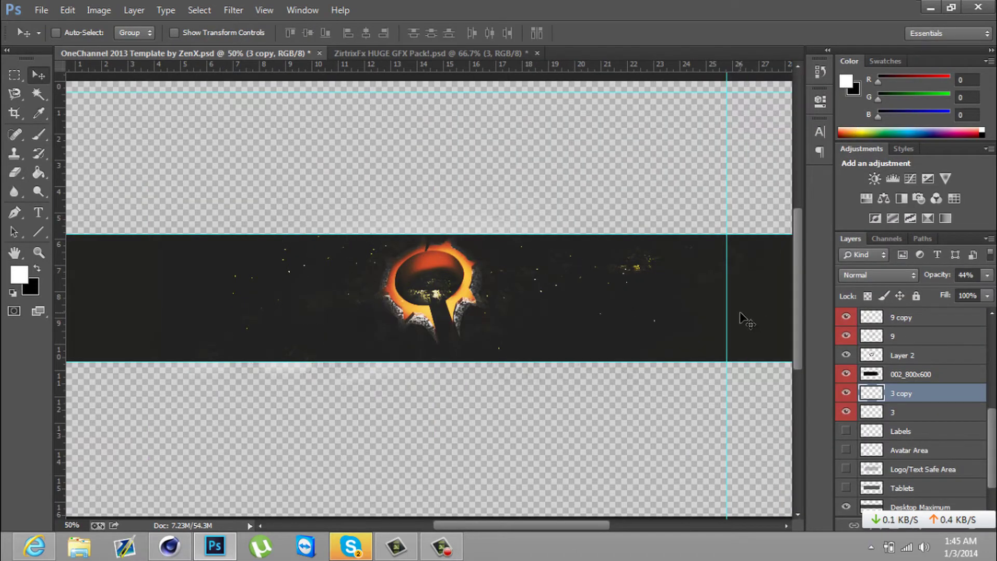
# Add particle layer 1 to the banner and duplicate it, moving the copy to the right.
pyautogui.hotkey('ctrl', 'Tab')
pyautogui.moveTo(916, 314); pyautogui.dragTo(416, 259)
pyautogui.rightClick(948, 362)
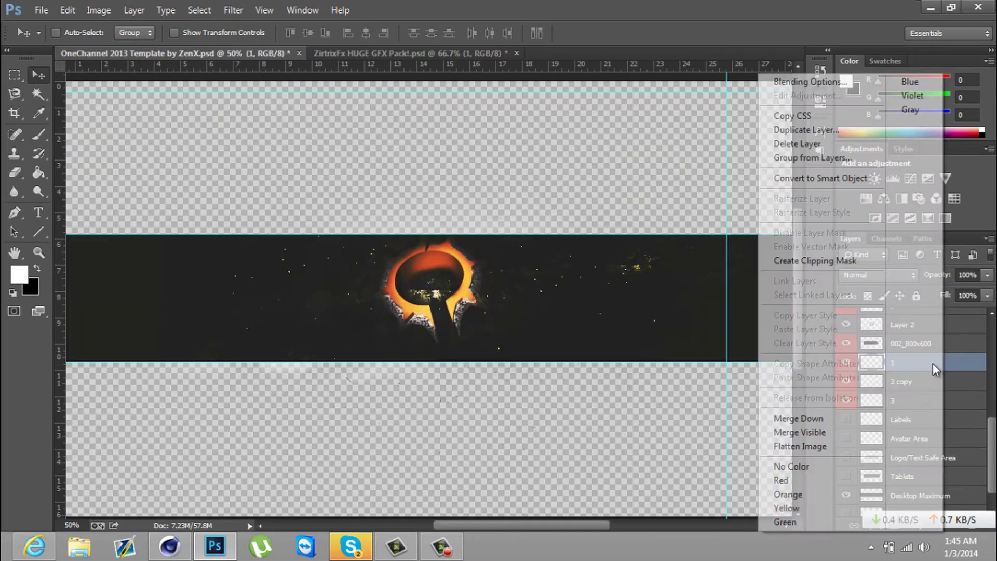
pyautogui.click(790, 130)
pyautogui.press('Return')
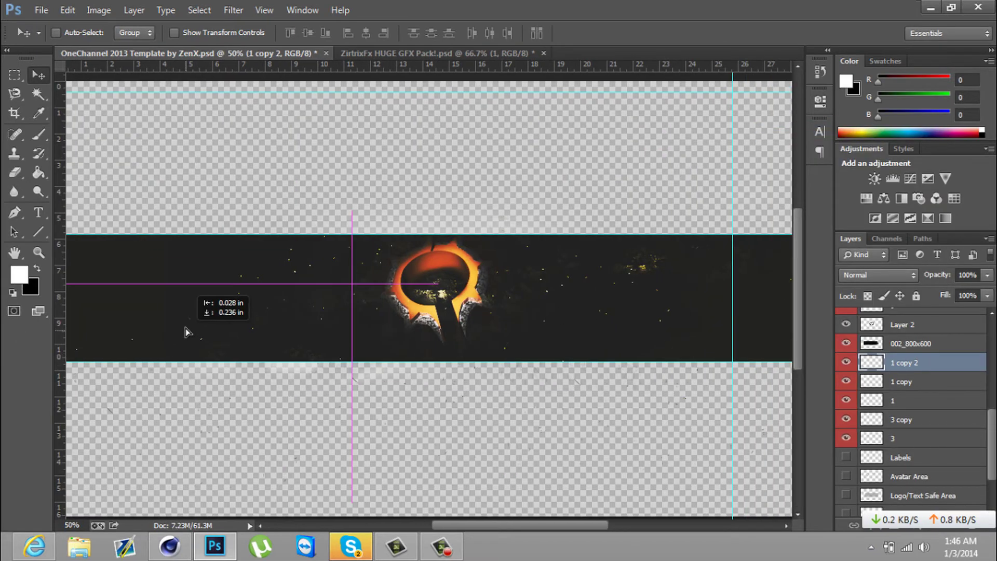
pyautogui.moveTo(188, 332); pyautogui.dragTo(764, 301)
# Bring the Bubbles layer from the GFX pack into the banner.
pyautogui.hotkey('ctrl', 'Tab')
pyautogui.scroll(-3, 912, 454)
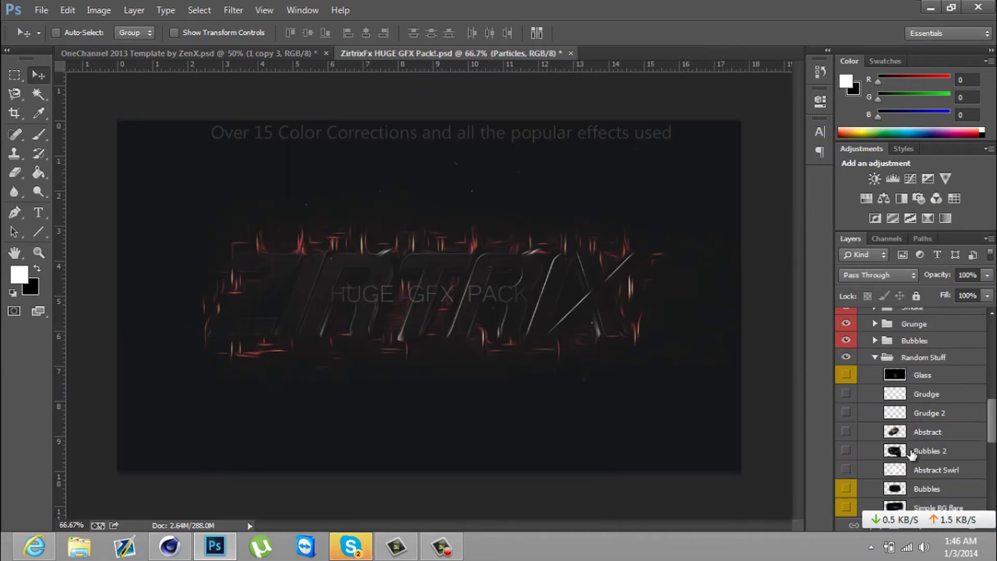
pyautogui.moveTo(846, 404); pyautogui.dragTo(847, 471)
pyautogui.click(927, 489)
pyautogui.moveTo(927, 489); pyautogui.dragTo(364, 260)
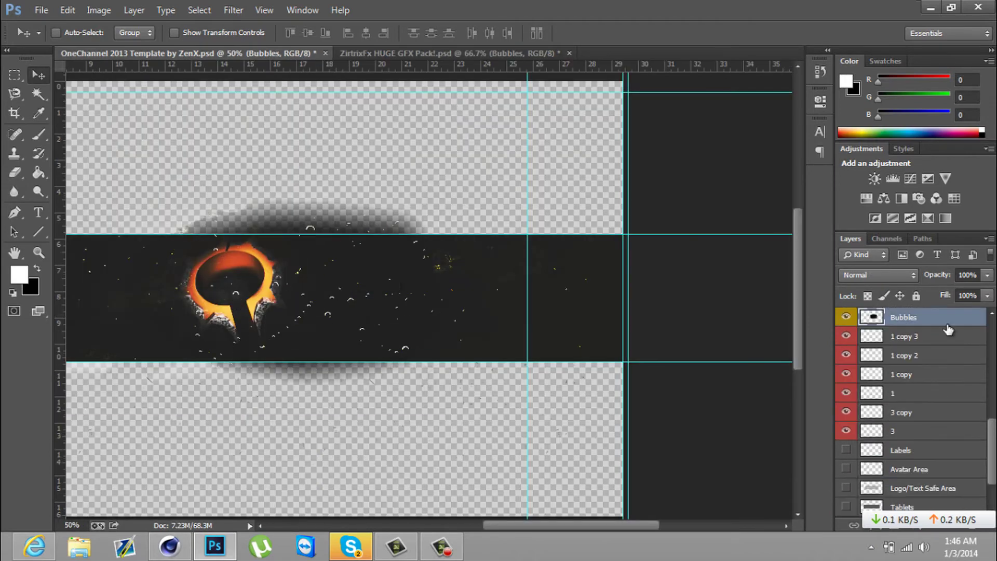
# Blend the Bubbles layer in Color Dodge mode at 57% opacity.
pyautogui.doubleClick(951, 317)
pyautogui.write('100')
pyautogui.click(742, 120)
pyautogui.click(691, 265)
pyautogui.click(742, 120)
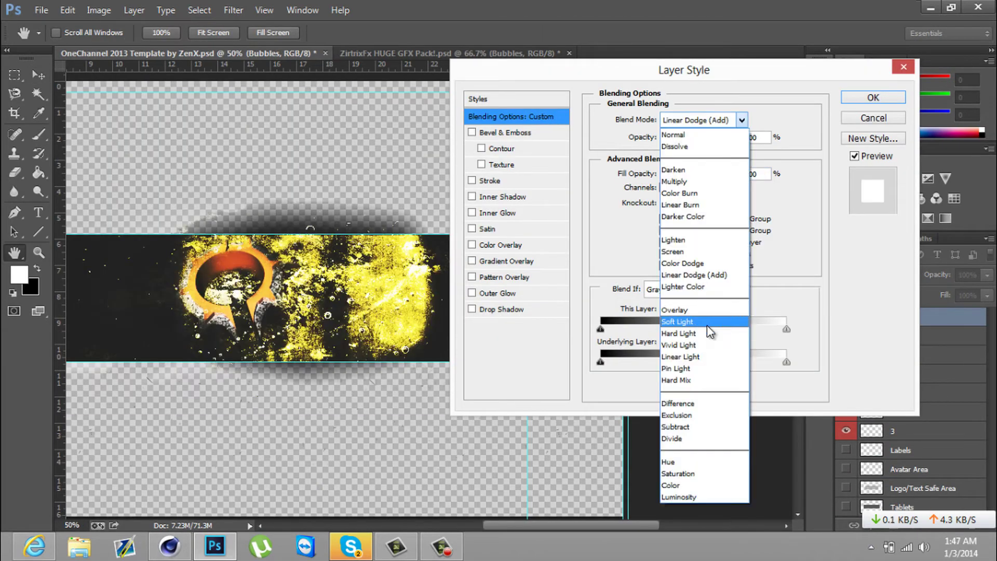
pyautogui.click(691, 363)
pyautogui.click(691, 187)
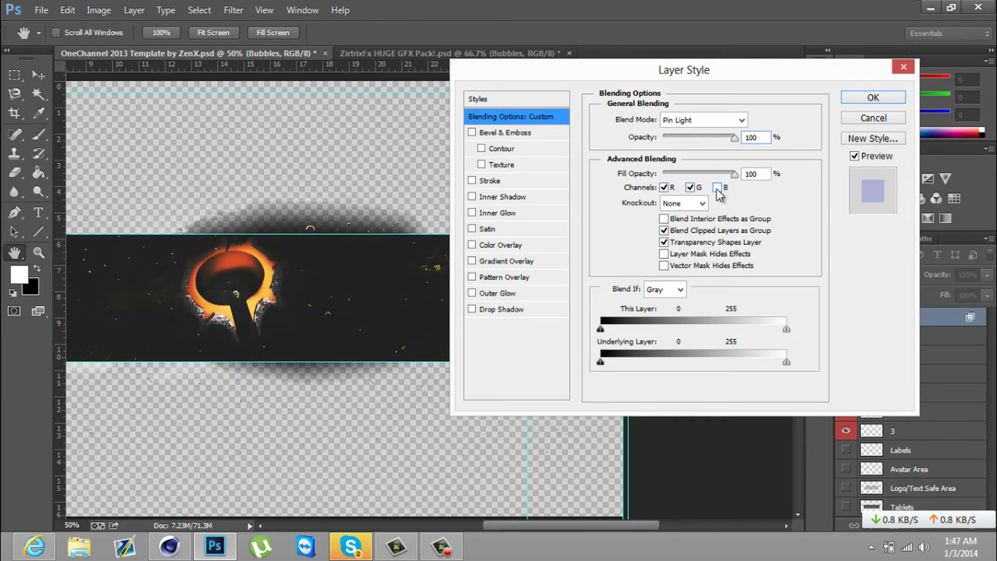
pyautogui.click(718, 188)
pyautogui.click(742, 120)
pyautogui.click(711, 265)
pyautogui.moveTo(734, 137); pyautogui.dragTo(704, 137)
pyautogui.press('Return')
pyautogui.press('v')
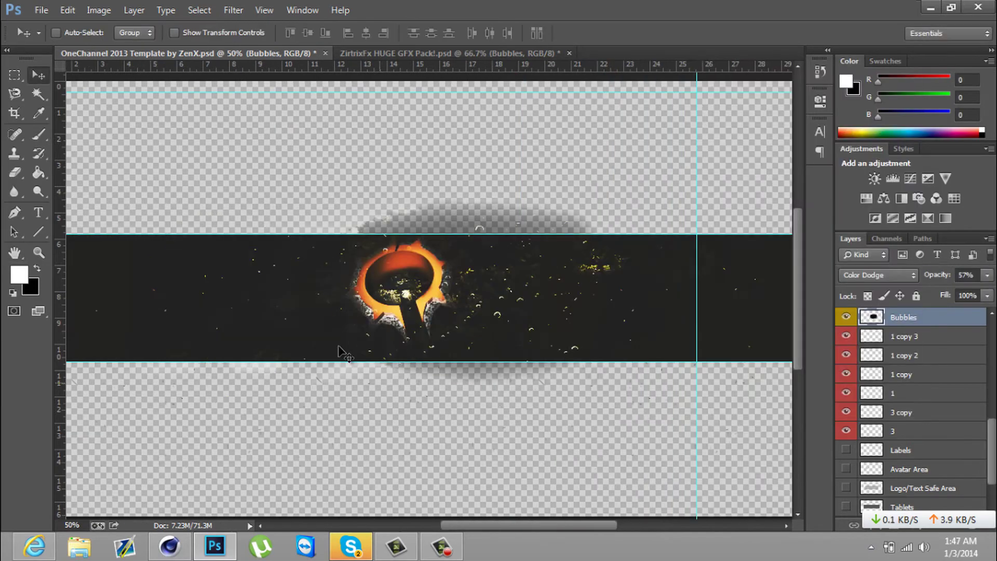
# Duplicate the Bubbles layer and rotate the copy so it spreads leftward.
pyautogui.rightClick(910, 317)
pyautogui.click(831, 133)
pyautogui.press('Return')
pyautogui.hotkey('ctrl', 't')
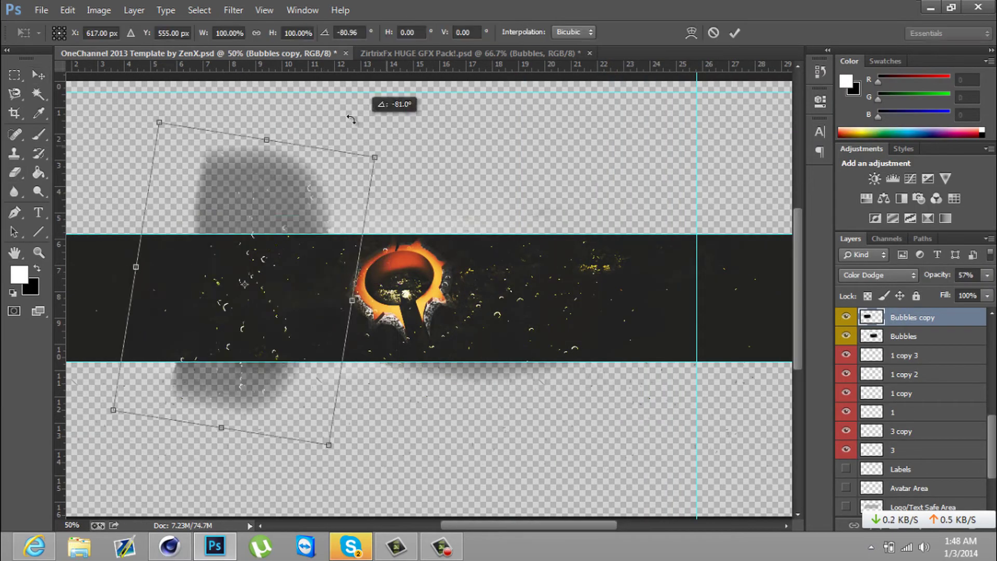
pyautogui.moveTo(390, 104); pyautogui.dragTo(153, 199)
pyautogui.press('Return')
pyautogui.press('e')
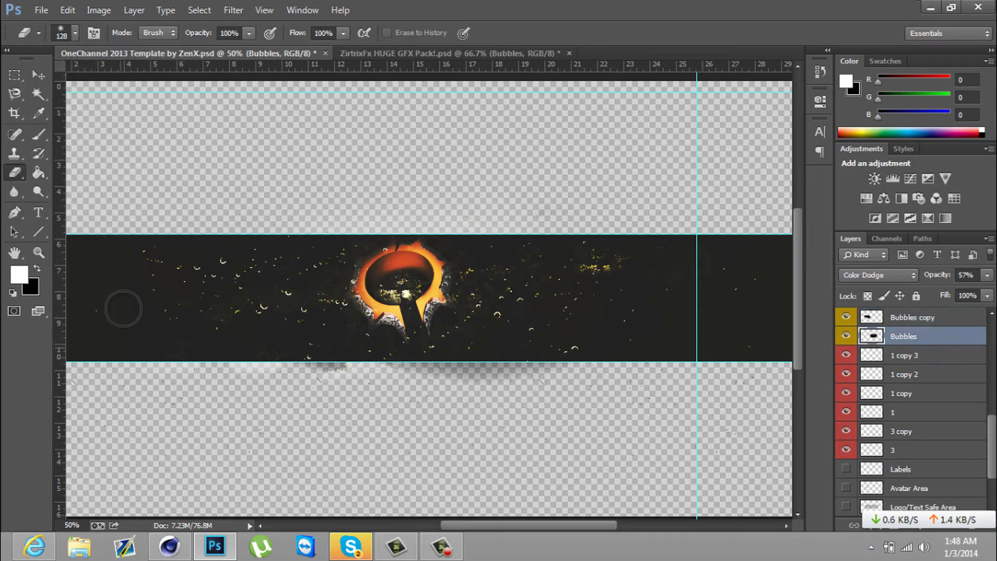
# Set the Rain layer to Color Dodge at 70% opacity.
pyautogui.click(901, 467)
pyautogui.scroll(5, 941, 458)
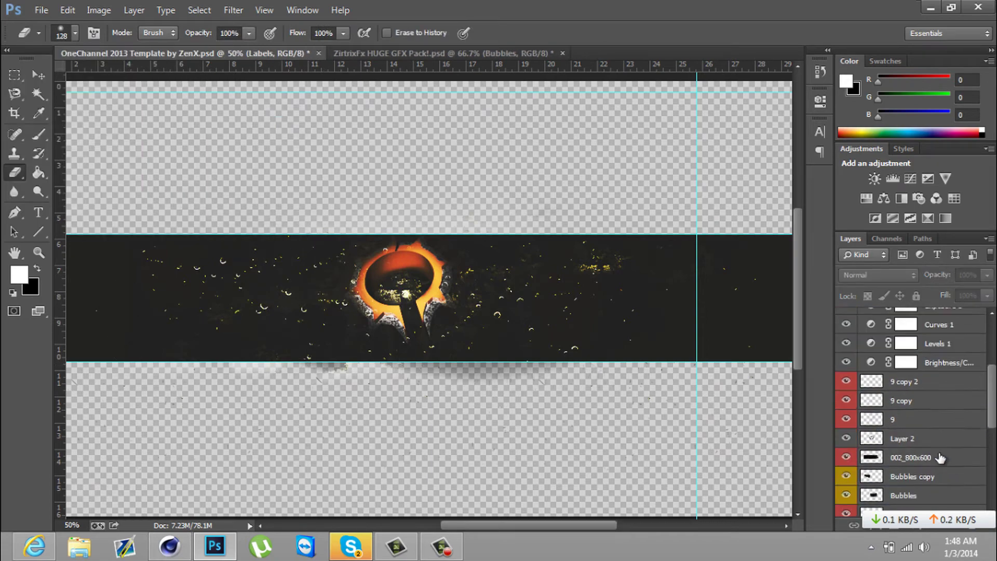
pyautogui.click(904, 420)
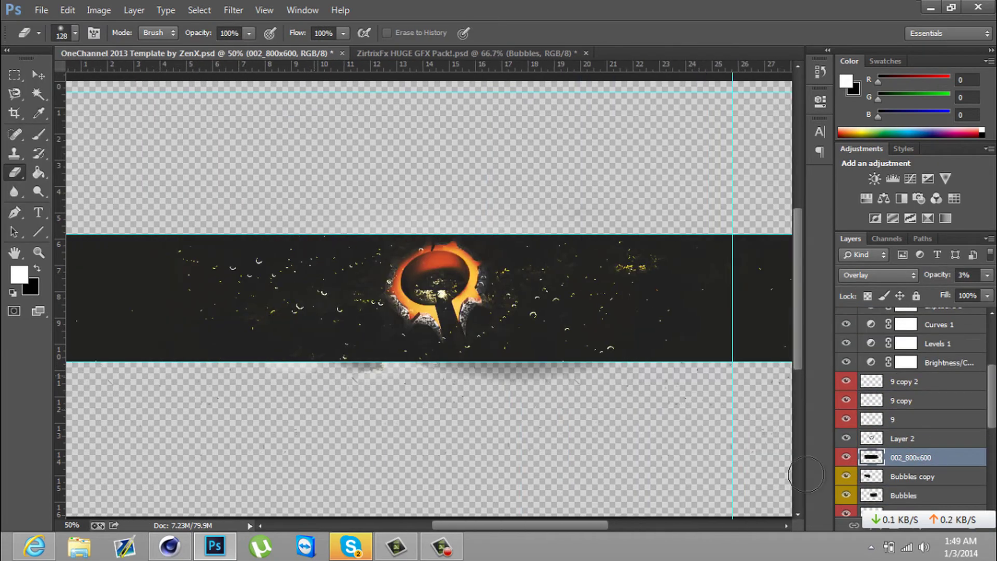
pyautogui.scroll(-3, 888, 455)
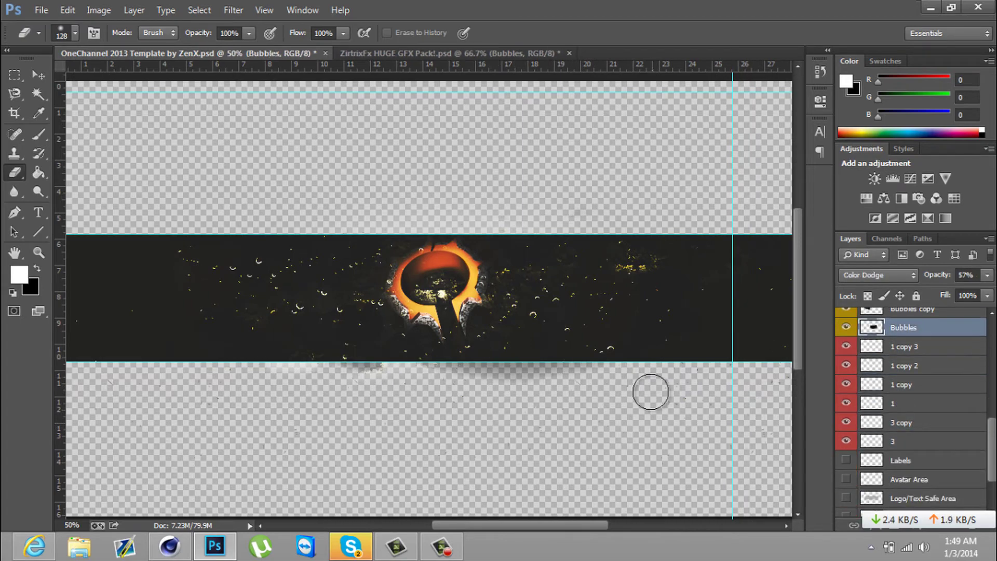
pyautogui.hotkey('ctrl', 'j')
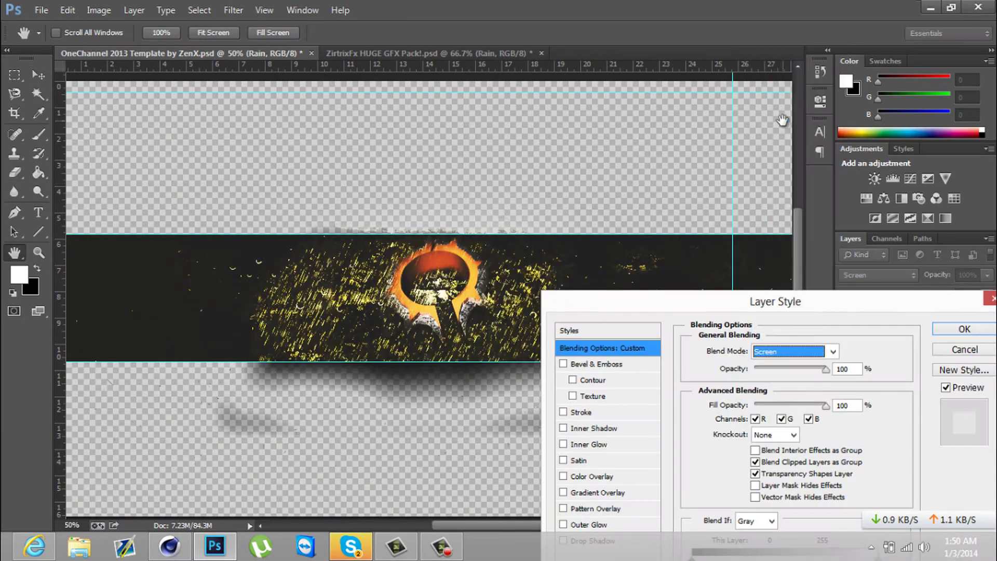
pyautogui.click(834, 356)
pyautogui.press('Return')
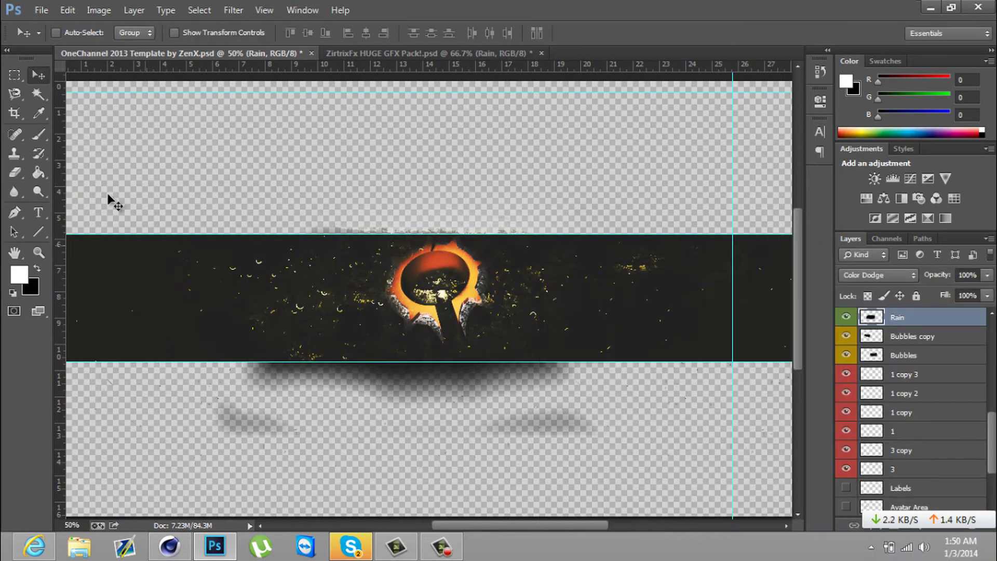
pyautogui.click(15, 173)
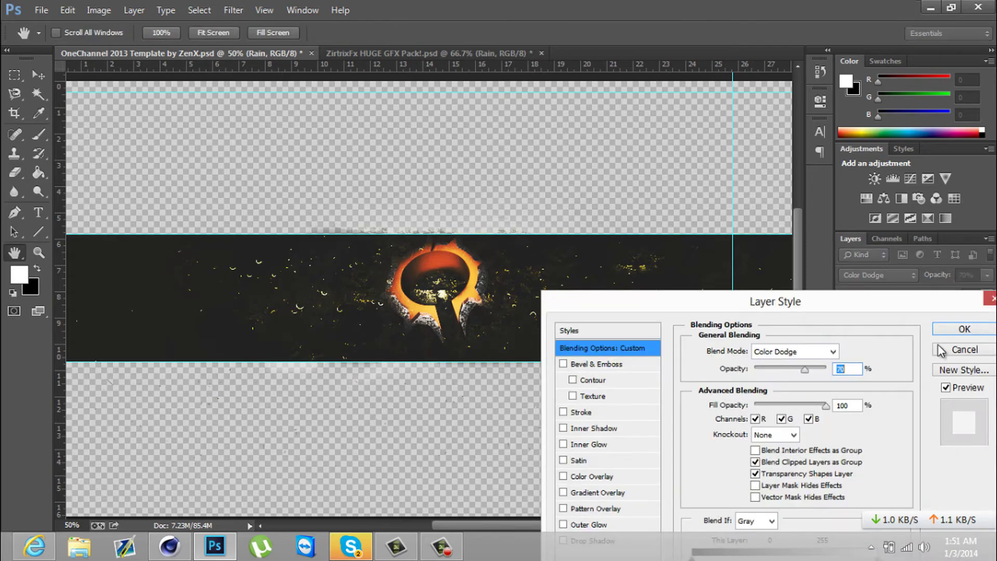
pyautogui.click(359, 548)
# Add a new layer named 'Outline' above Layer 1 copy and pick the brush.
pyautogui.scroll(5, 914, 410)
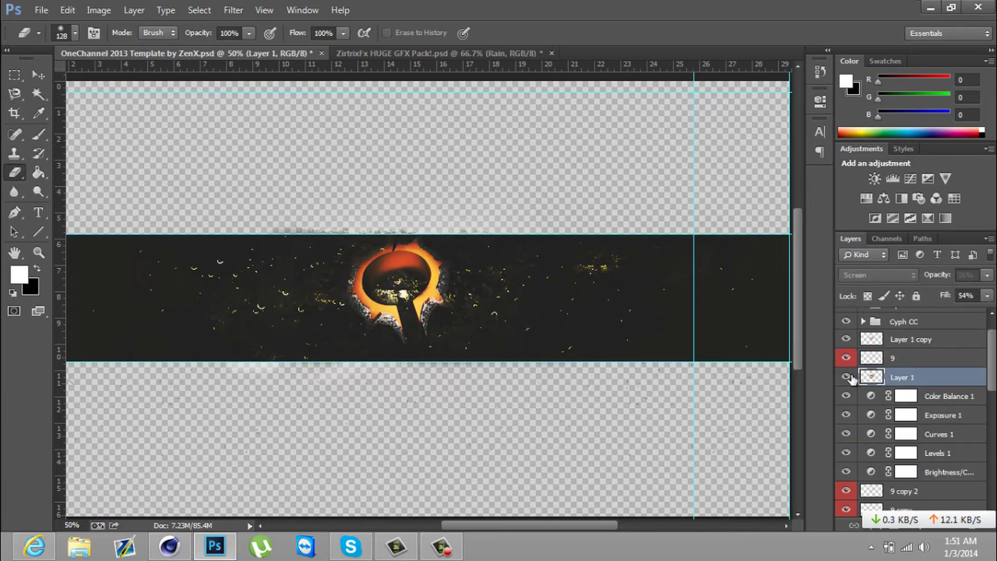
pyautogui.click(909, 367)
pyautogui.click(134, 10)
pyautogui.click(327, 22)
pyautogui.write('Outline')
pyautogui.press('Return')
pyautogui.click(39, 134)
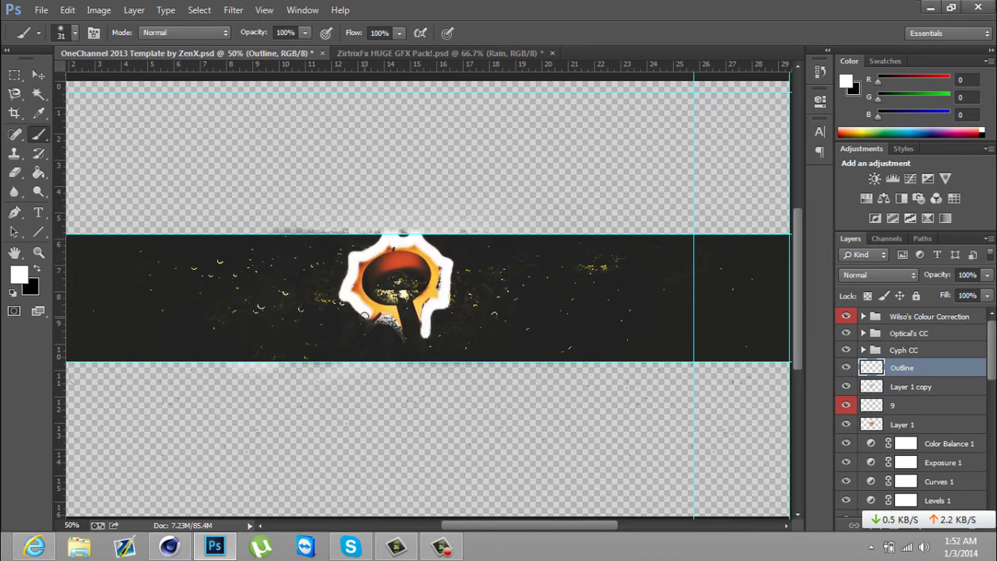
# Blend the Outline layer in Screen mode at 24% opacity.
pyautogui.doubleClick(897, 365)
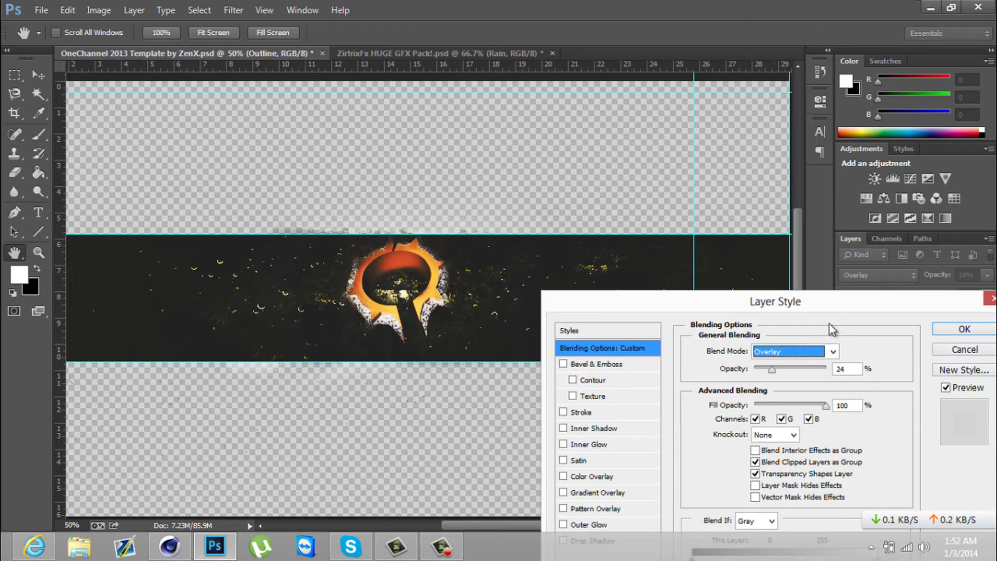
pyautogui.press('Return')
pyautogui.hotkey('alt', '[')
pyautogui.hotkey('alt', '[')
pyautogui.hotkey('alt', '[')
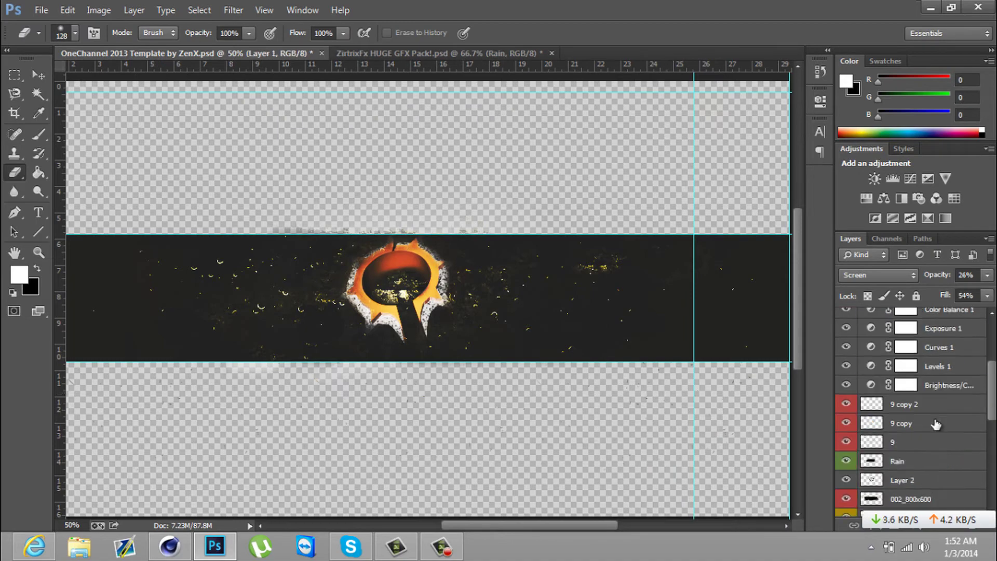
pyautogui.hotkey('alt', '[')
pyautogui.hotkey('alt', '[')
pyautogui.hotkey('alt', '[')
# Duplicate the Comets layer and set the copy to Screen at 40%.
pyautogui.hotkey('ctrl', 'Tab')
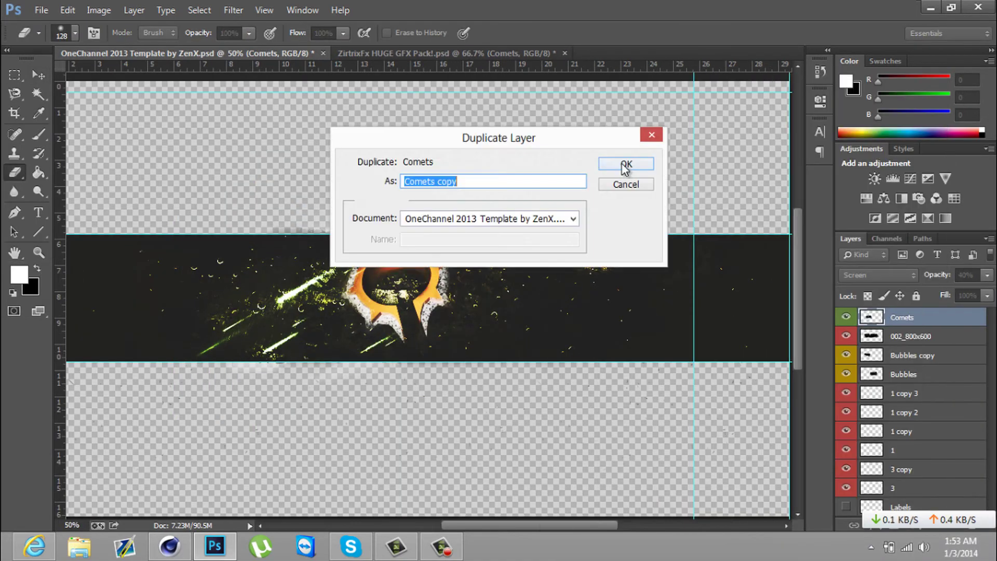
pyautogui.press('Return')
pyautogui.doubleClick(850, 343)
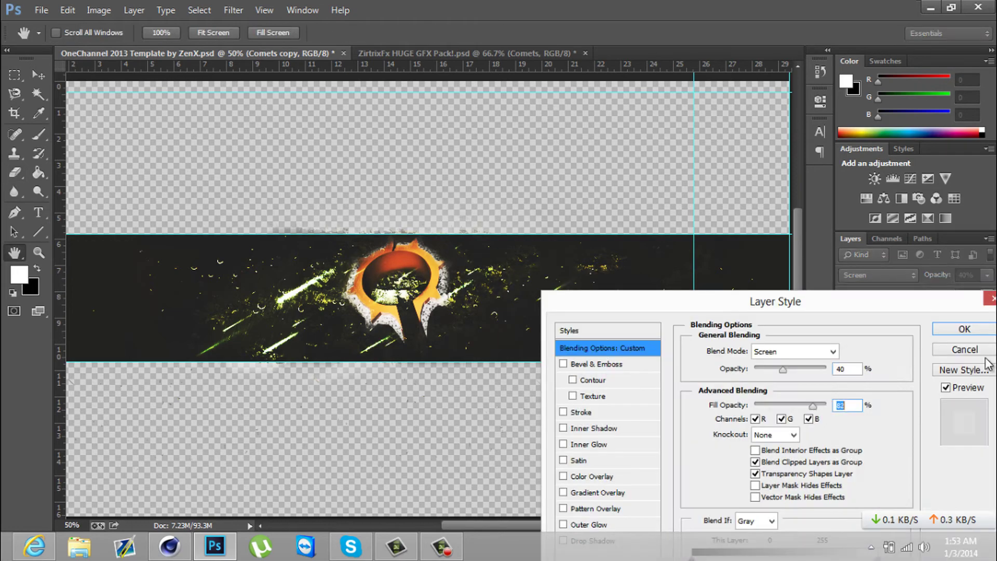
pyautogui.click(961, 350)
# Type 'Darth' beside the emblem in the kaliGraff font with an orange colour.
pyautogui.moveTo(241, 267); pyautogui.dragTo(480, 324)
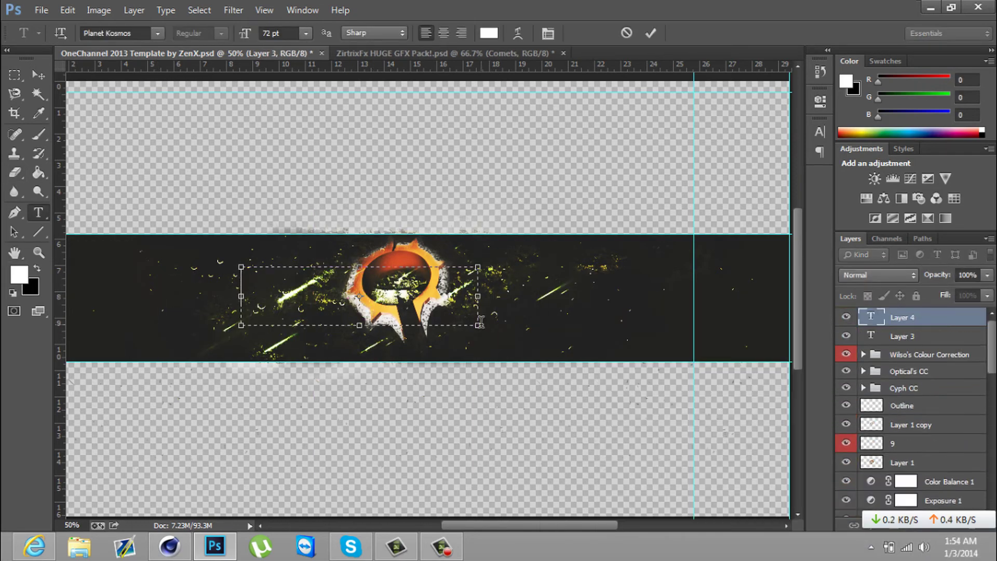
pyautogui.write('darth')
pyautogui.click(119, 32)
pyautogui.scroll(5, 155, 260)
pyautogui.scroll(3, 155, 260)
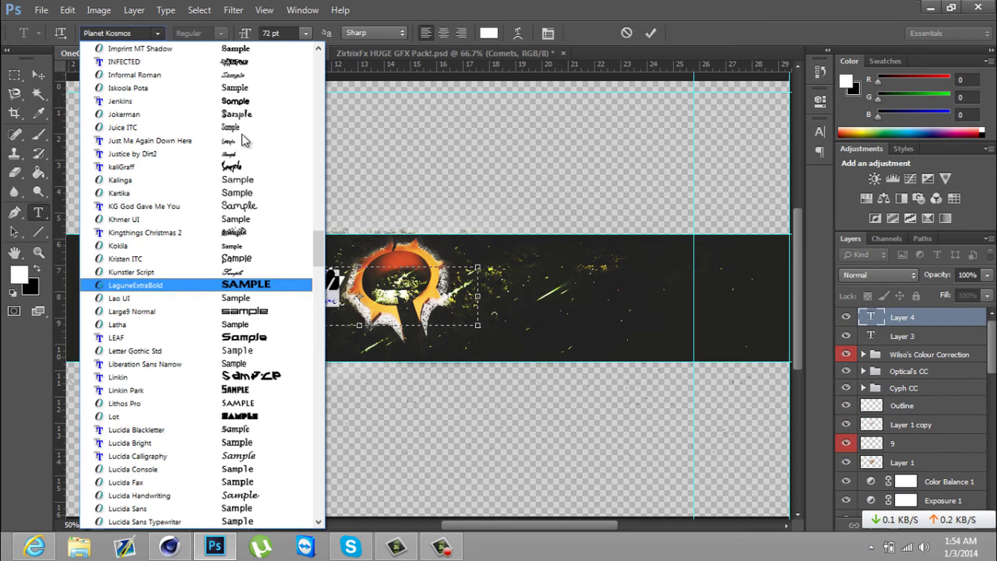
pyautogui.click(155, 283)
pyautogui.click(39, 75)
pyautogui.click(19, 274)
pyautogui.click(647, 218)
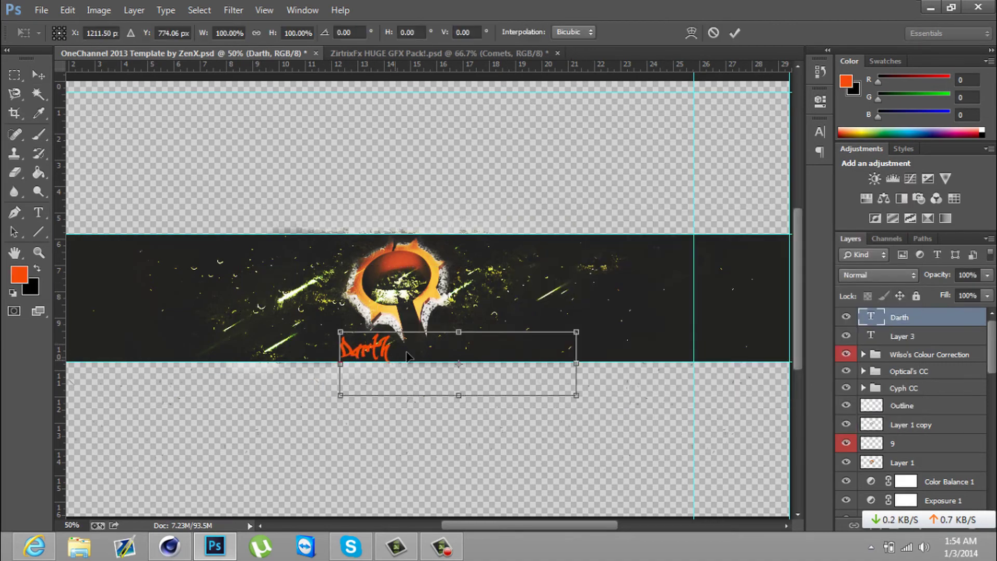
pyautogui.press('Escape')
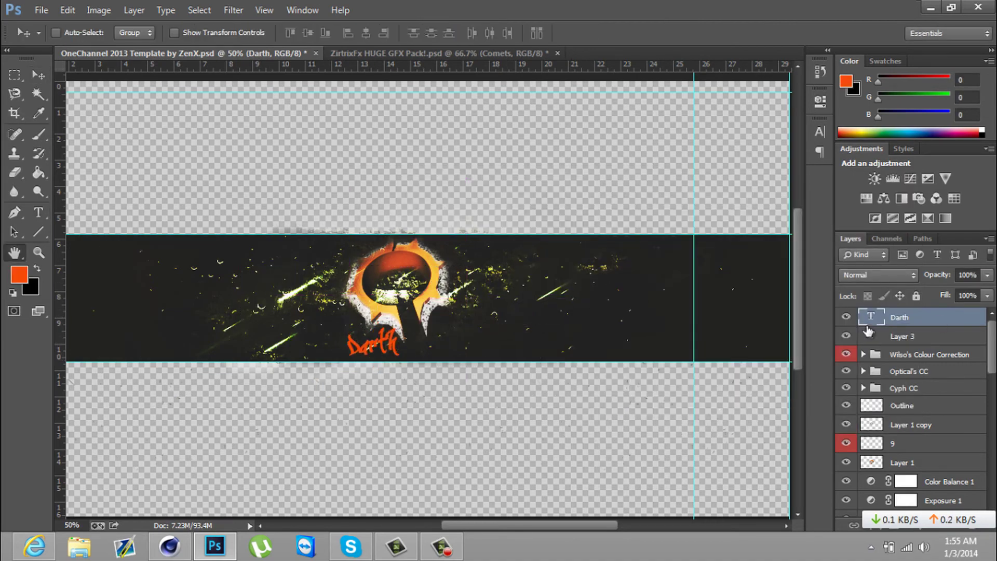
# Give the Darth text a Stroke and a Gradient Overlay.
pyautogui.doubleClick(867, 328)
pyautogui.click(581, 412)
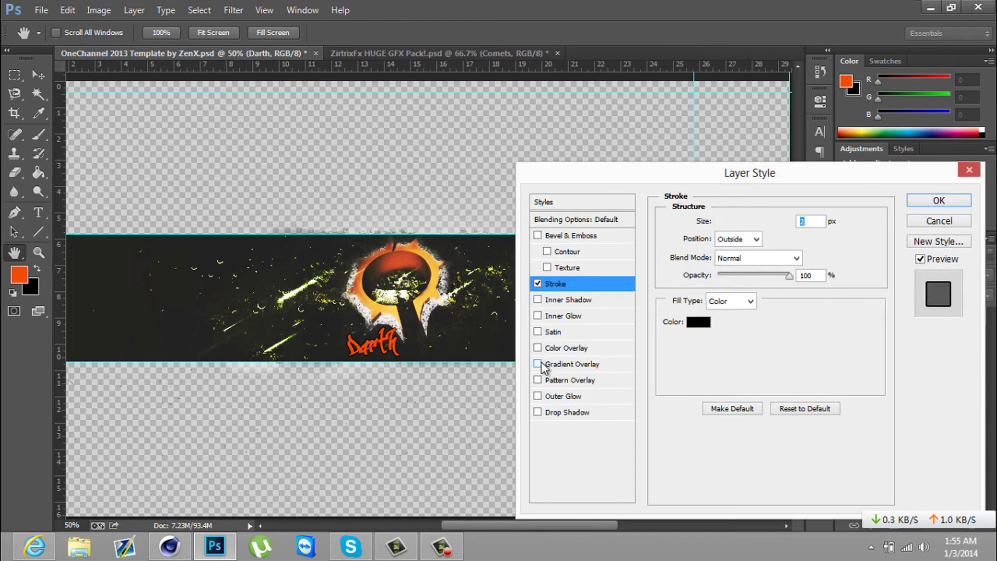
pyautogui.click(551, 423)
pyautogui.click(940, 198)
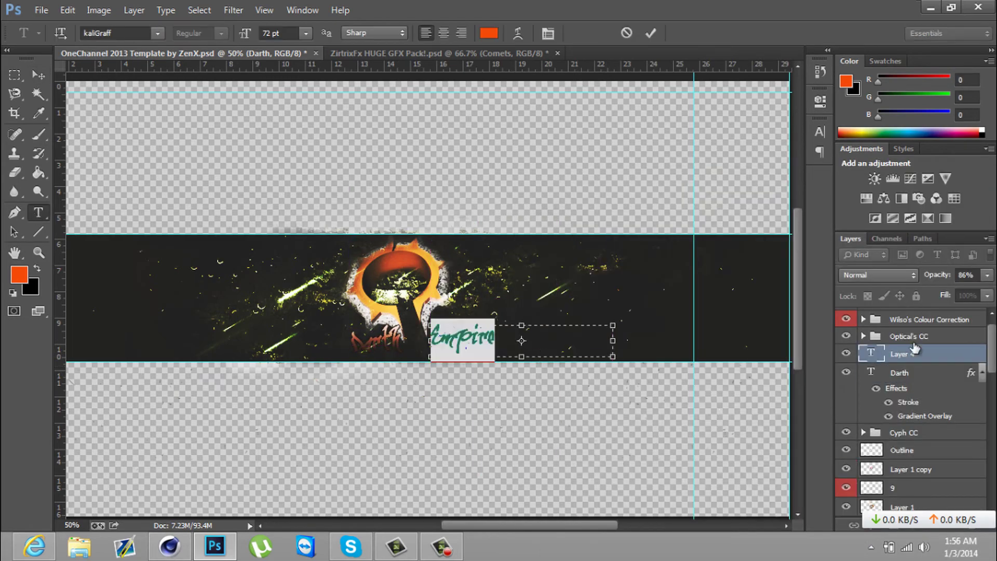
pyautogui.write('Empire')
# Add 'Empire' with the same effects, shrink Darth to 60 pt and place it above Empire.
pyautogui.moveTo(916, 348); pyautogui.dragTo(916, 354)
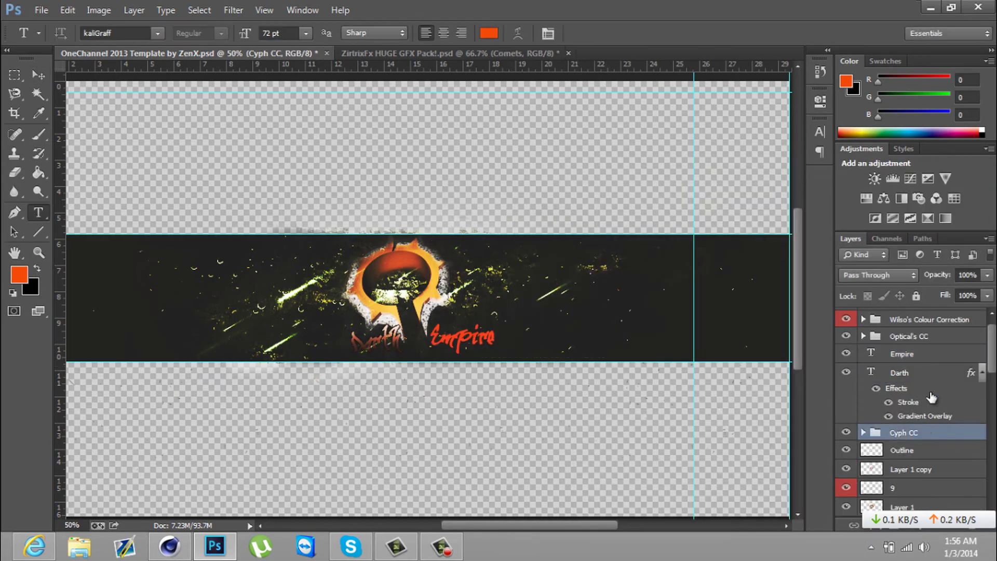
pyautogui.rightClick(747, 395)
pyautogui.click(689, 409)
pyautogui.click(306, 32)
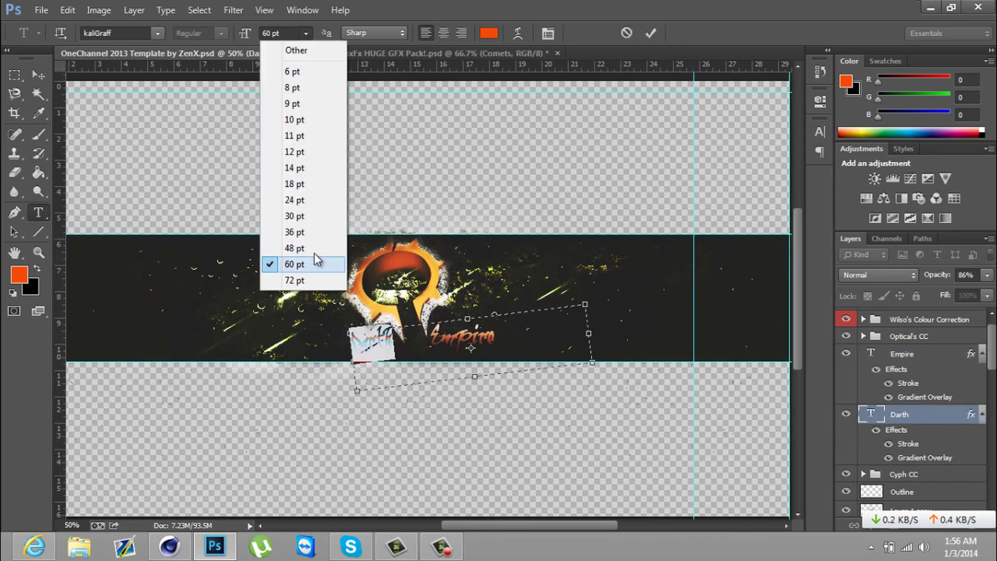
pyautogui.click(316, 258)
pyautogui.press('v')
pyautogui.moveTo(382, 340); pyautogui.dragTo(410, 340)
# Merge the Darth and Empire layers and rotate the lettering about 18 degrees.
pyautogui.keyDown('shift'); pyautogui.click(902, 354); pyautogui.keyUp('shift')
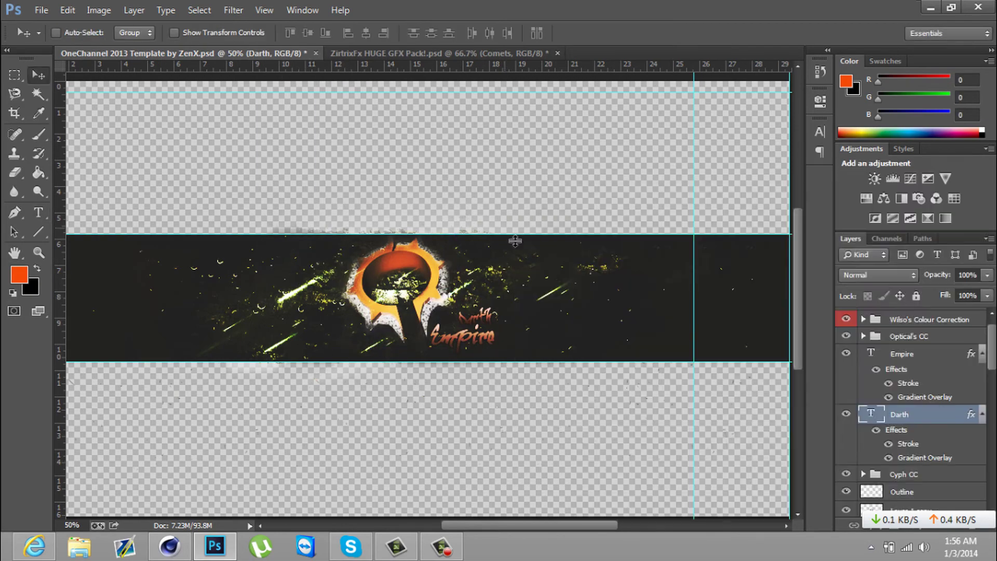
pyautogui.rightClick(914, 414)
pyautogui.click(779, 417)
pyautogui.hotkey('ctrl', 't')
pyautogui.moveTo(517, 354)
pyautogui.mouseDown()
pyautogui.moveTo(525, 337)
pyautogui.moveTo(462, 341)
pyautogui.mouseUp()
pyautogui.press('Return')
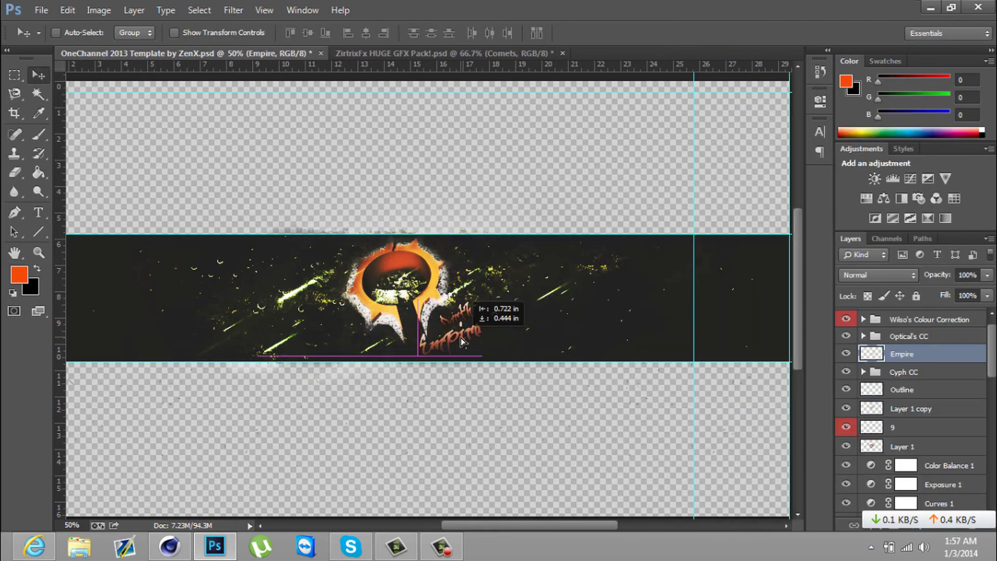
# Add Brightness/Contrast, Levels, Curves and Exposure adjustment layers to boost the banner's contrast.
pyautogui.doubleClick(936, 354)
pyautogui.click(757, 290)
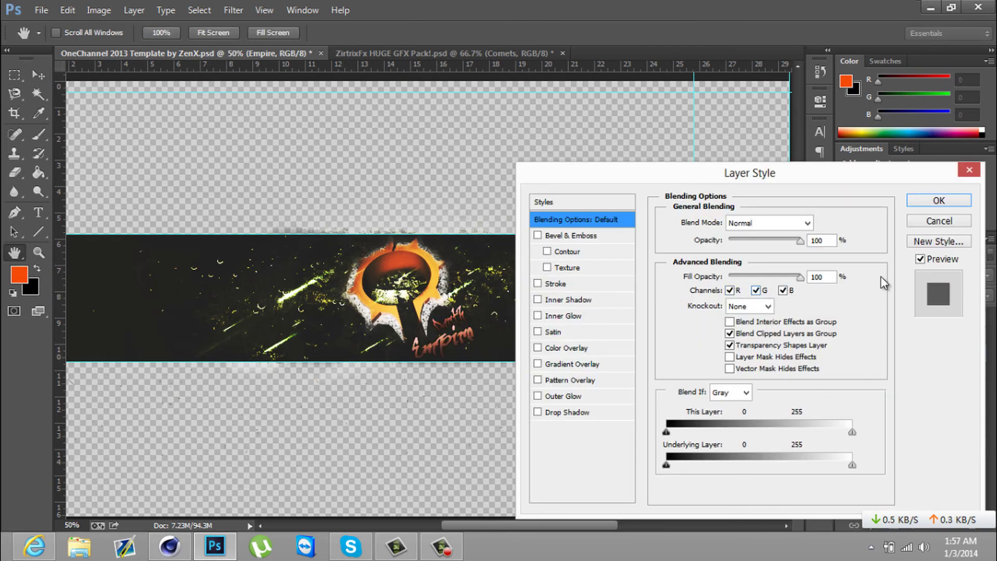
pyautogui.press('Return')
pyautogui.click(874, 178)
pyautogui.click(893, 178)
pyautogui.moveTo(706, 249)
pyautogui.mouseDown()
pyautogui.moveTo(649, 250)
pyautogui.moveTo(700, 232)
pyautogui.moveTo(701, 206)
pyautogui.mouseUp()
pyautogui.click(911, 178)
pyautogui.click(928, 178)
# Flatten the image, then copy a vertical strip of the band to a layer, nudged right.
pyautogui.click(778, 92)
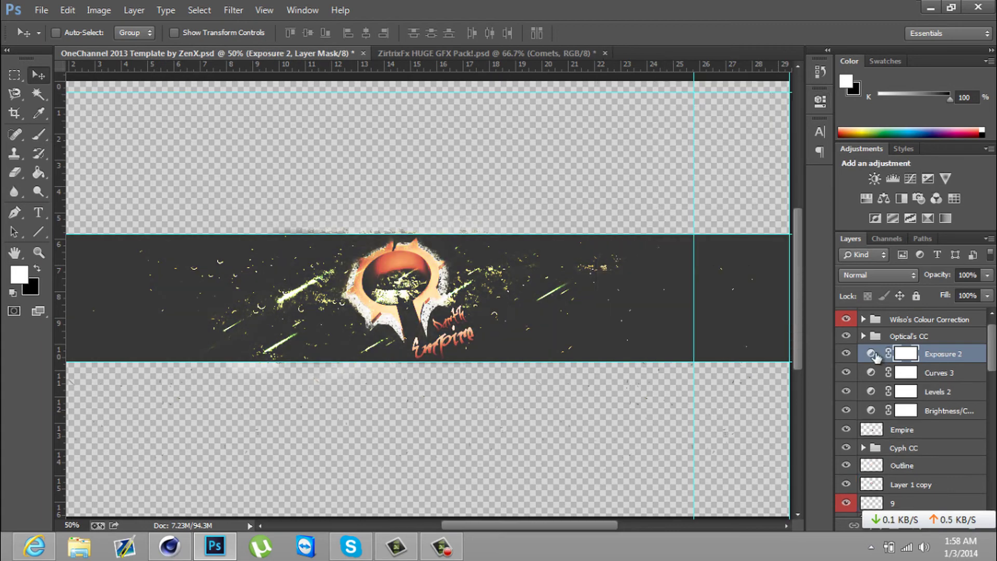
pyautogui.click(134, 10)
pyautogui.click(150, 511)
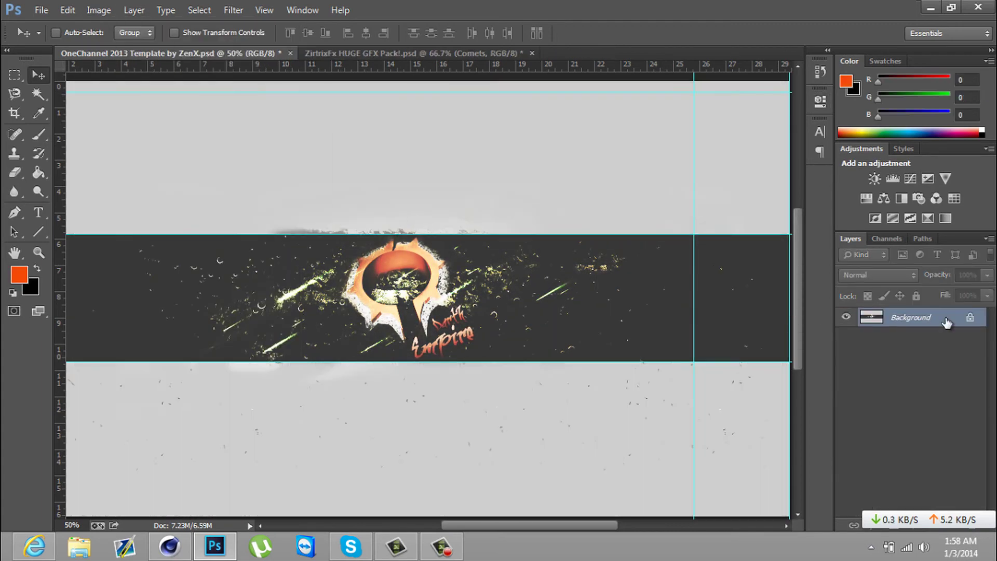
pyautogui.moveTo(269, 240); pyautogui.dragTo(195, 361)
pyautogui.click(134, 9)
pyautogui.click(322, 26)
pyautogui.press('Return')
pyautogui.press('v')
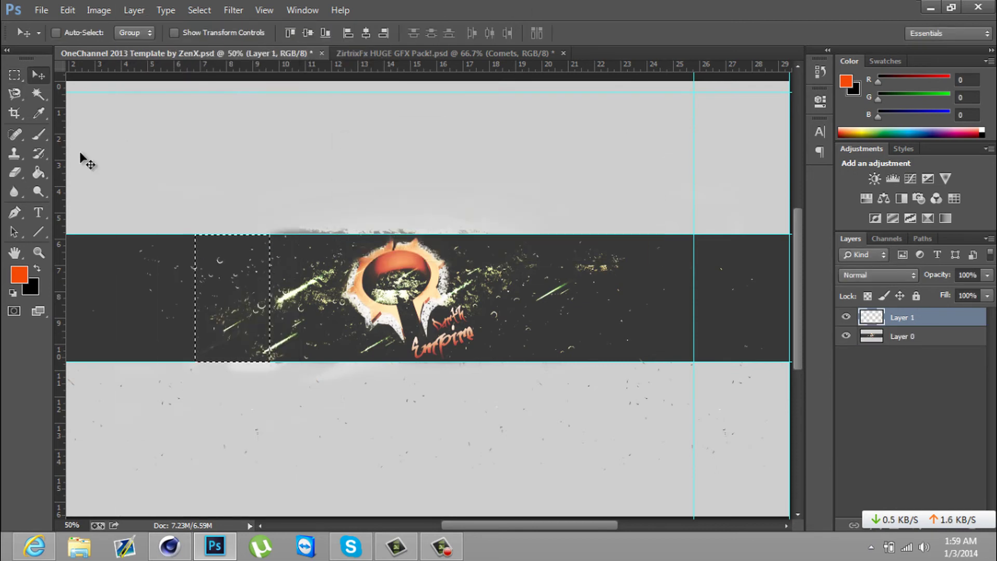
pyautogui.rightClick(904, 336)
pyautogui.moveTo(224, 312); pyautogui.dragTo(227, 312)
pyautogui.click(14, 76)
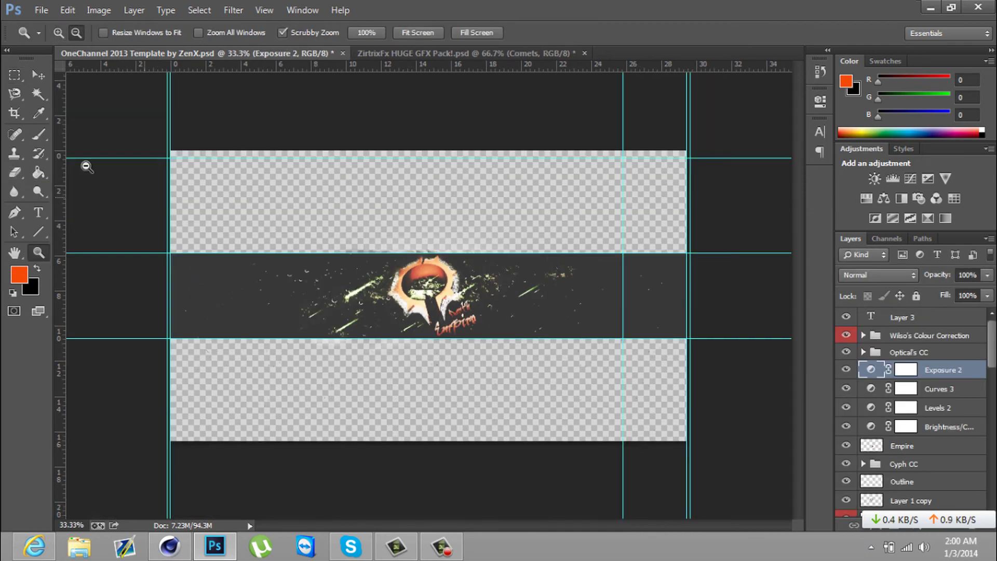
# Add a small white 'Prox Arts' signature in a thin font.
pyautogui.press('t')
pyautogui.press('d')
pyautogui.press('x')
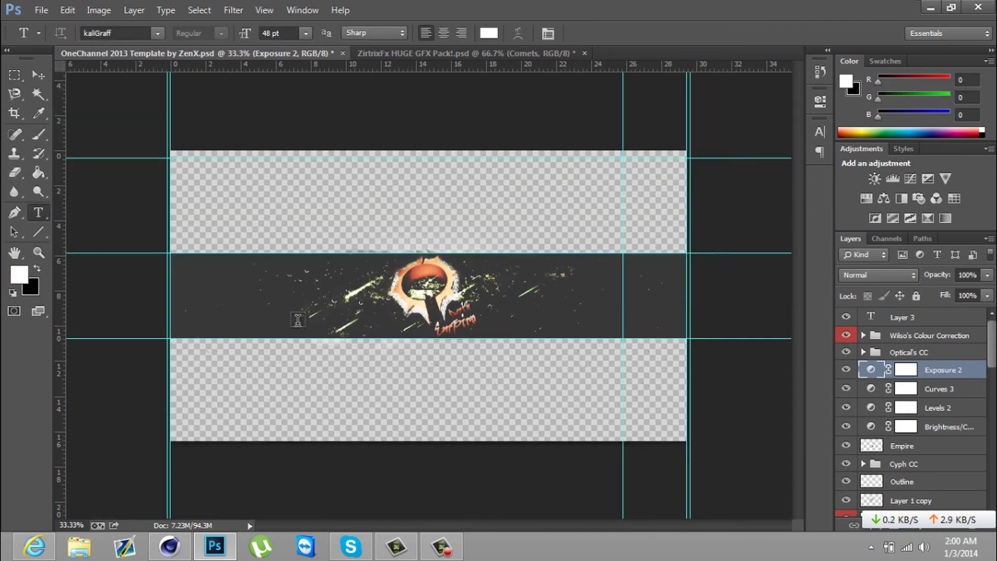
pyautogui.click(157, 33)
pyautogui.click(261, 185)
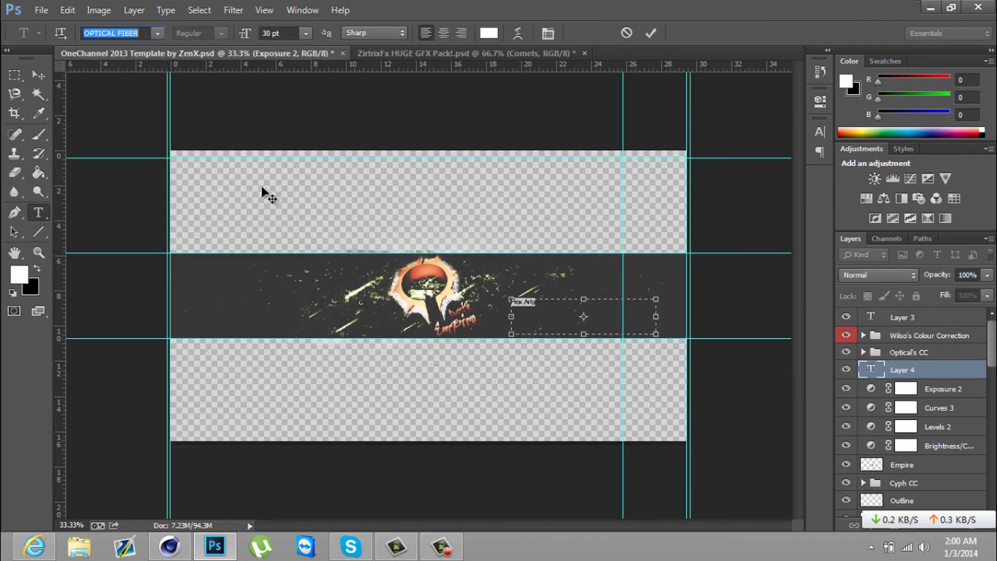
pyautogui.click(38, 75)
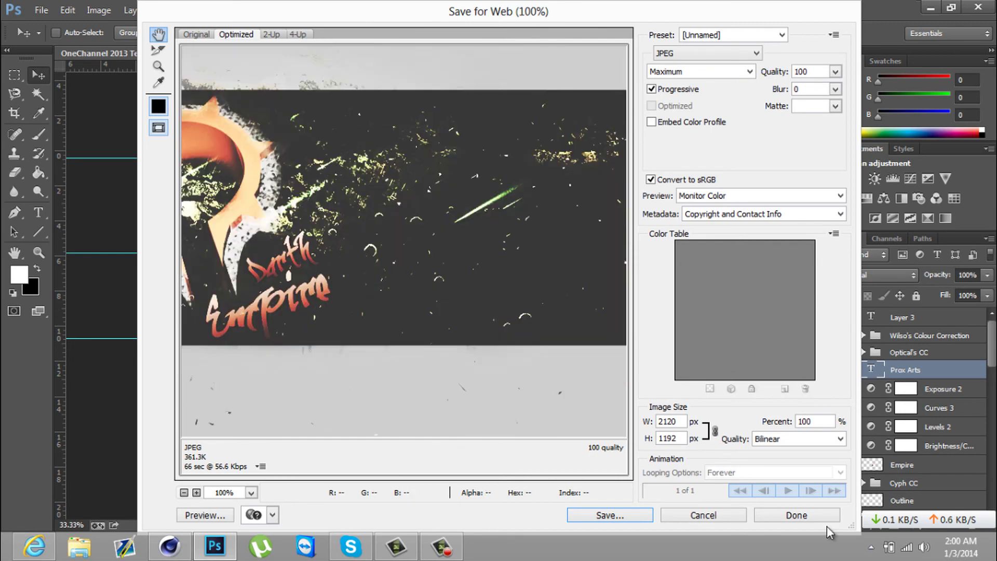
# Duplicate the particle layer twice and pick the Outline layer for cleanup.
pyautogui.press('e')
pyautogui.hotkey('ctrl', 'j')
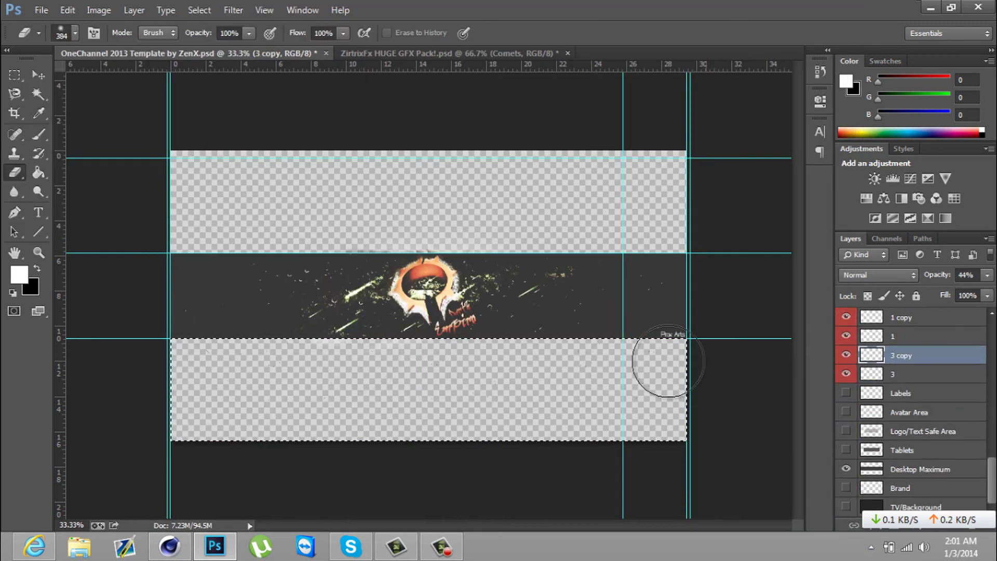
pyautogui.hotkey('ctrl', 'j')
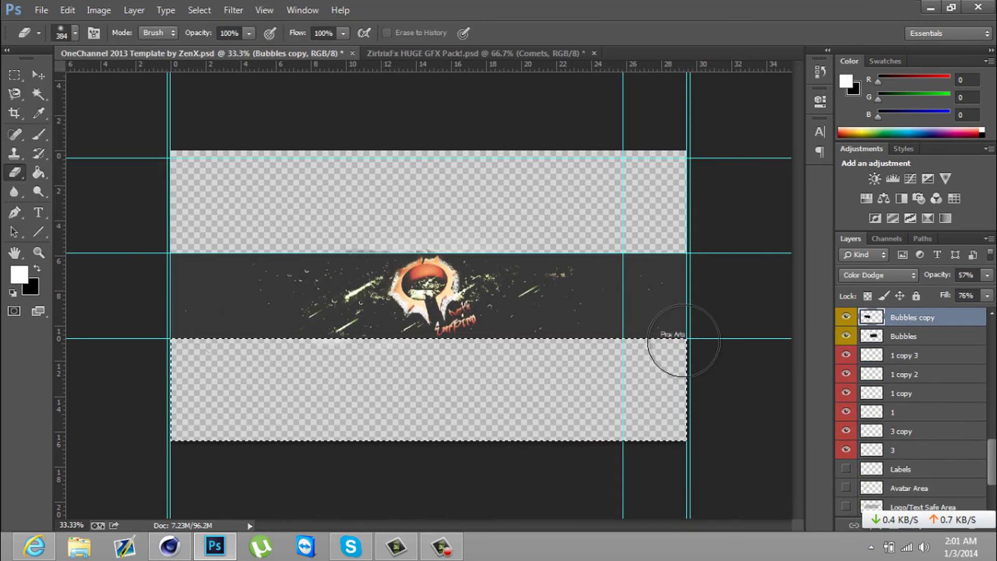
pyautogui.click(868, 395)
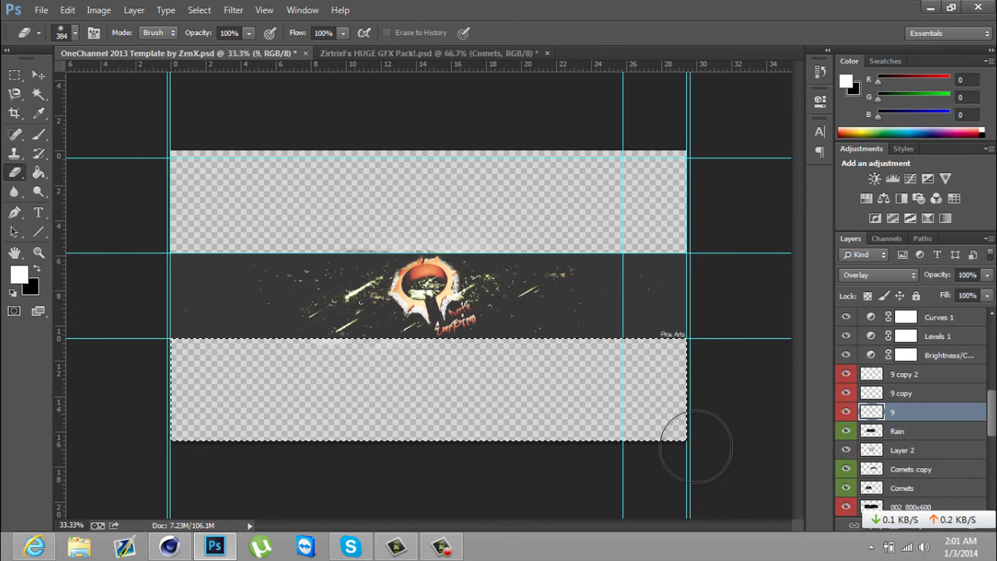
pyautogui.scroll(3, 935, 364)
pyautogui.click(924, 346)
pyautogui.scroll(-5, 930, 404)
# Erase stray particles below the band on each particle layer, then open Save for Web.
pyautogui.moveTo(362, 208); pyautogui.dragTo(362, 215)
pyautogui.scroll(-3, 914, 405)
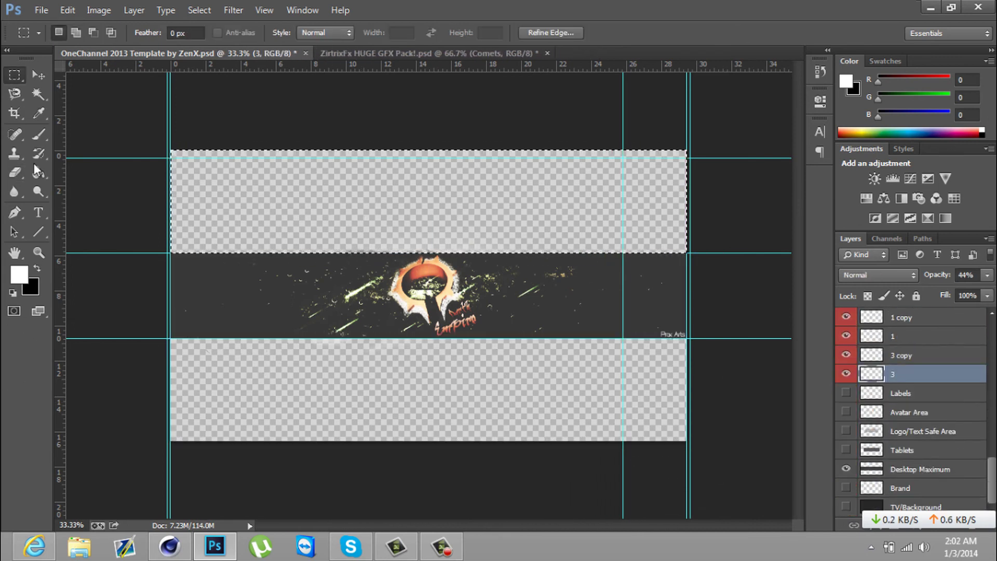
pyautogui.press('e')
pyautogui.hotkey('alt', ']')
pyautogui.hotkey('alt', ']')
pyautogui.hotkey('alt', ']')
pyautogui.hotkey('alt', ']')
pyautogui.hotkey('alt', ']')
pyautogui.hotkey('alt', ']')
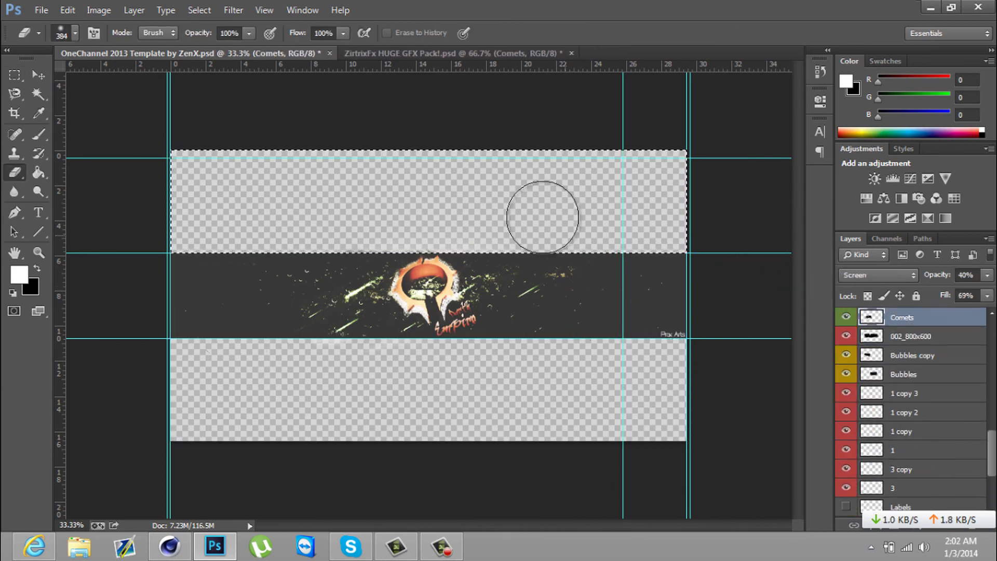
pyautogui.hotkey('alt', ']')
pyautogui.hotkey('alt', ']')
pyautogui.hotkey('alt', ']')
pyautogui.hotkey('alt', ']')
pyautogui.scroll(3, 933, 494)
pyautogui.hotkey('alt', ']')
pyautogui.hotkey('alt', ']')
pyautogui.hotkey('alt', ']')
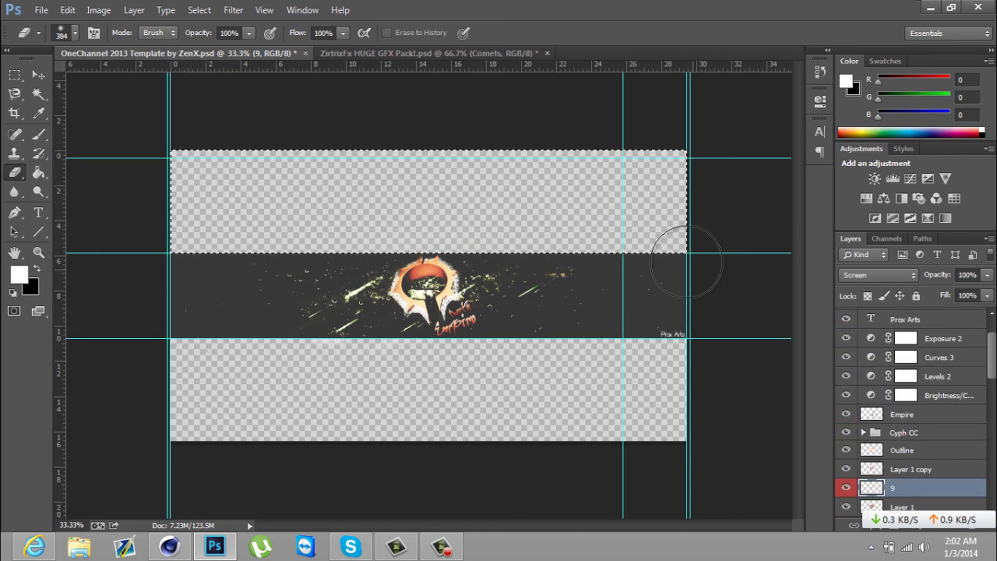
pyautogui.hotkey('ctrl', 'alt', 'shift', 's')
pyautogui.press('Return')
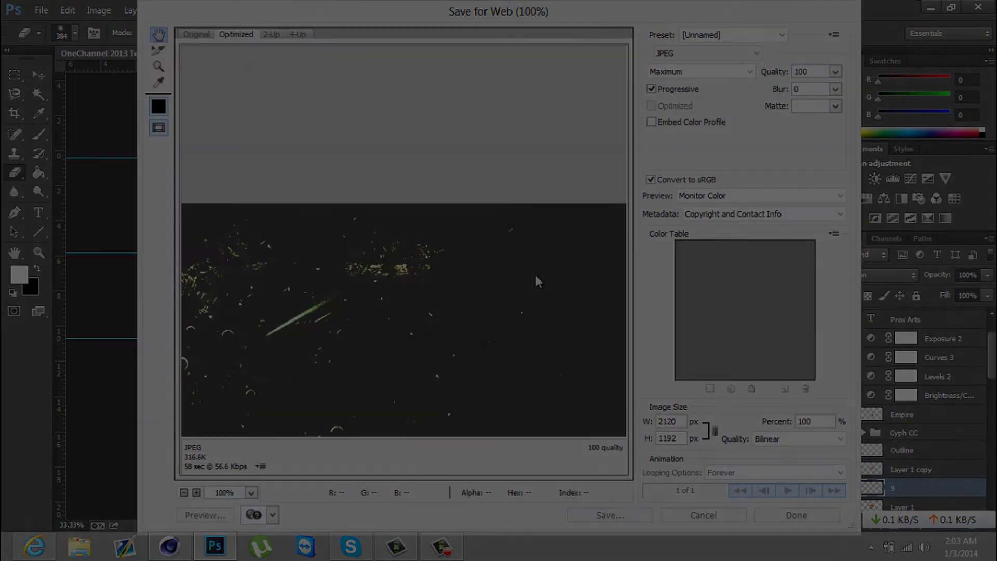